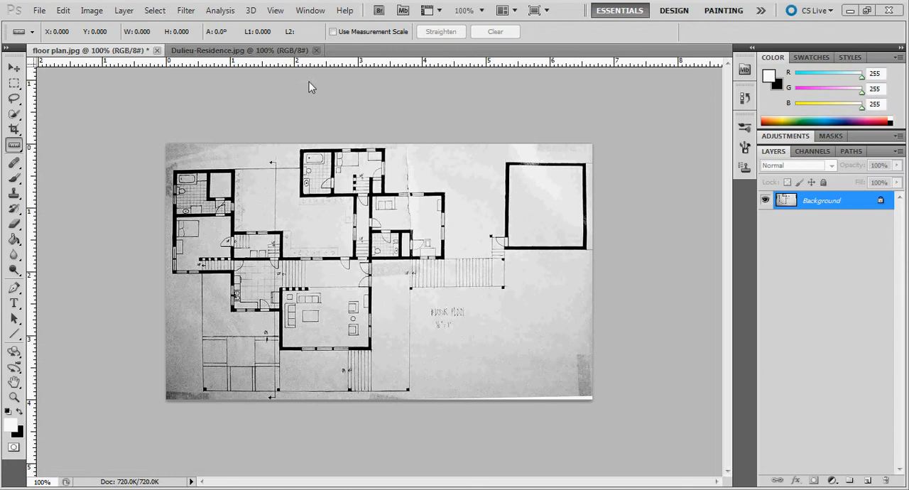
Step: Look at the house photo in Dulieu-Residence.jpg and return to the floor plan image
{"action": "left_click", "coordinate": [264, 51]}
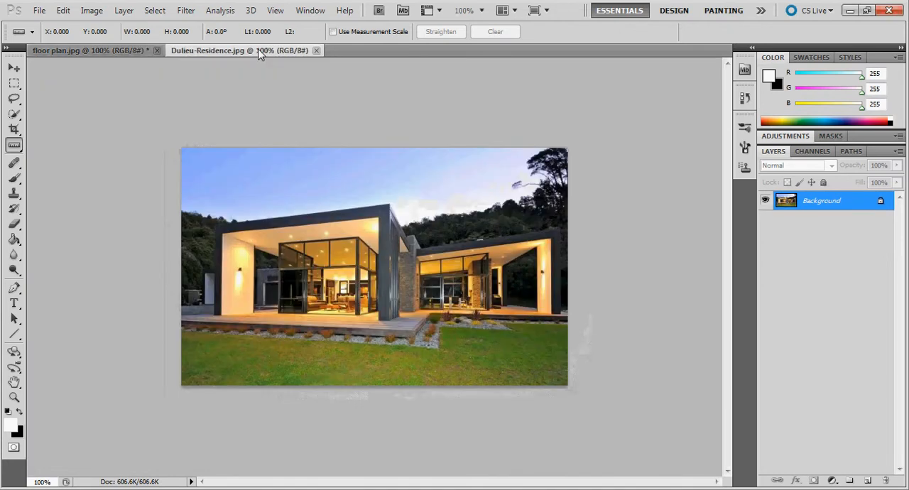
{"action": "left_click", "coordinate": [132, 50]}
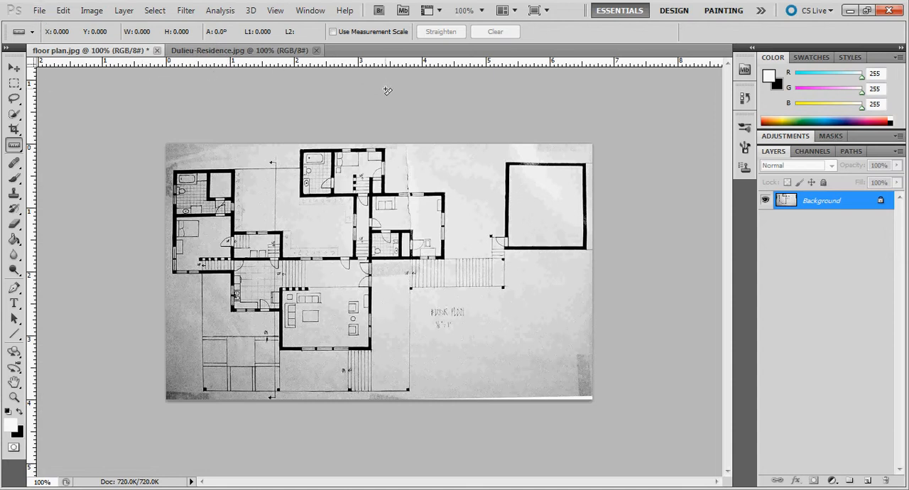
Step: Create a new 17 x 11 inch, 150 pixels/inch, 16-bit RGB document with a white background, named 11x17 plus the author's first name
{"action": "left_click", "coordinate": [38, 12]}
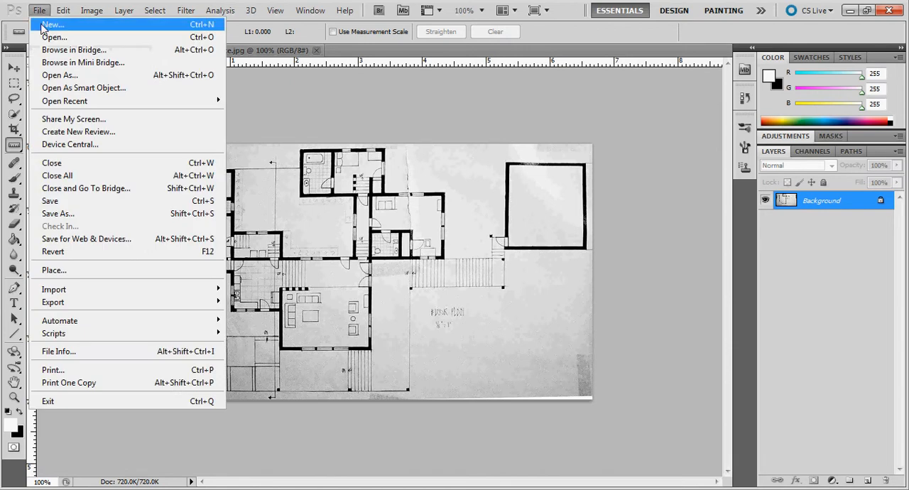
{"action": "left_click", "coordinate": [41, 19]}
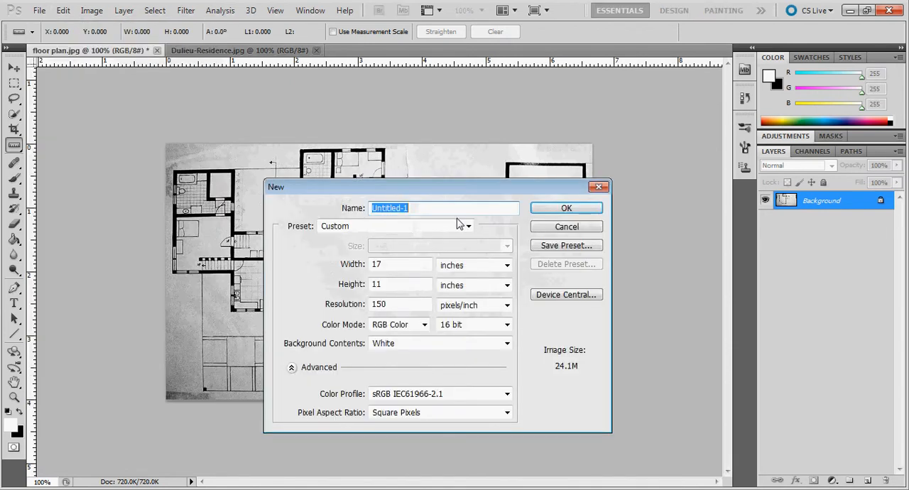
{"action": "type", "text": "11x17 dave"}
{"action": "left_click", "coordinate": [406, 264]}
{"action": "left_click", "coordinate": [400, 285]}
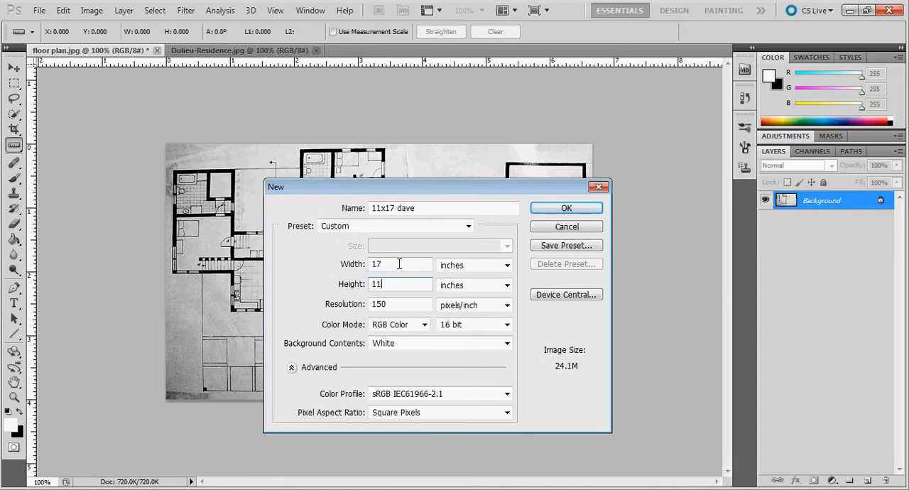
{"action": "left_click", "coordinate": [412, 305]}
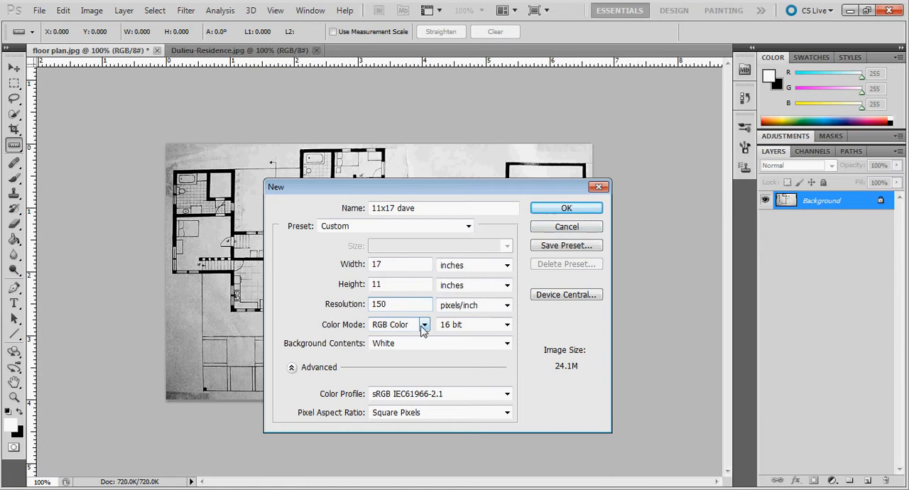
{"action": "left_click", "coordinate": [558, 208]}
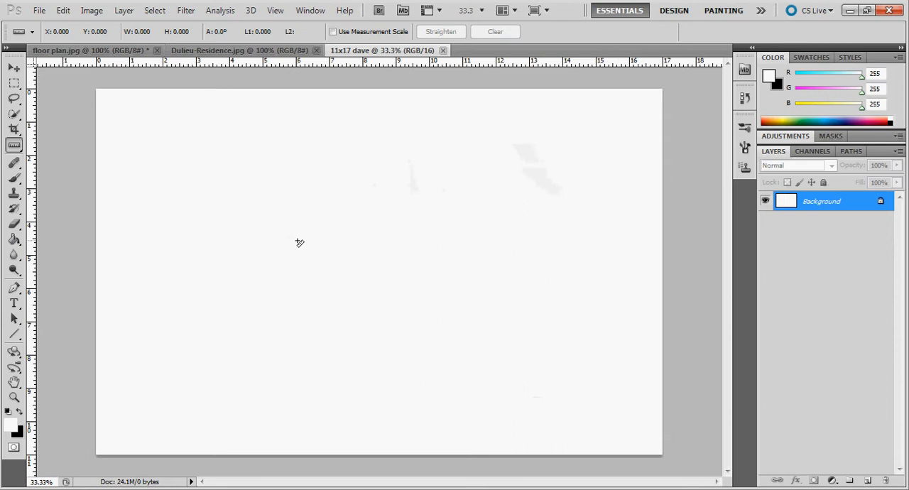
Step: Place a vertical and a horizontal guide about 1.5 inches in from the page's left and top edges
{"action": "left_click", "coordinate": [74, 134]}
{"action": "left_click_drag", "start_coordinate": [74, 134], "coordinate": [148, 184]}
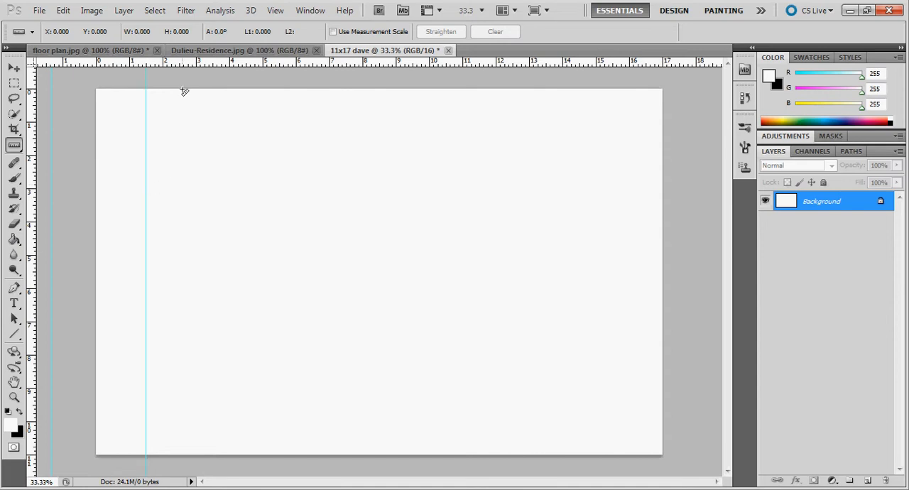
{"action": "left_click_drag", "start_coordinate": [189, 63], "coordinate": [190, 138]}
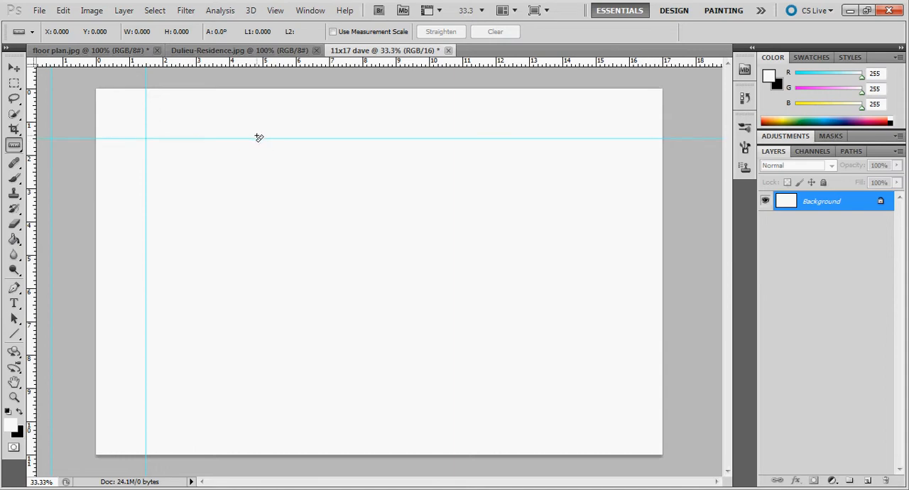
{"action": "left_click", "coordinate": [275, 11]}
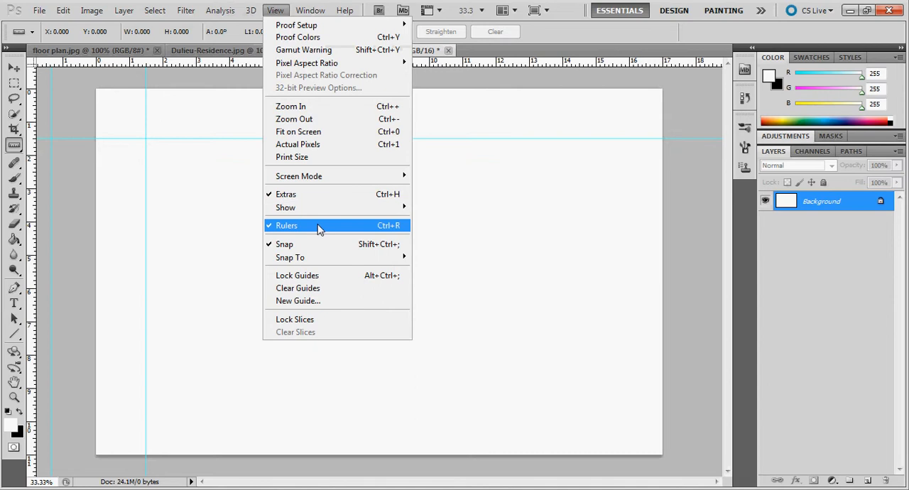
{"action": "left_click", "coordinate": [275, 11]}
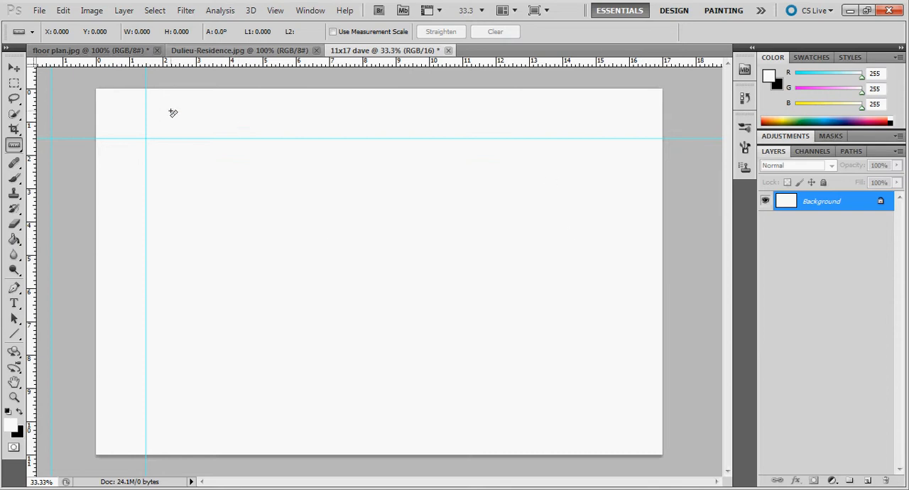
Step: Add a new layer named Plan above the background
{"action": "left_click", "coordinate": [900, 151]}
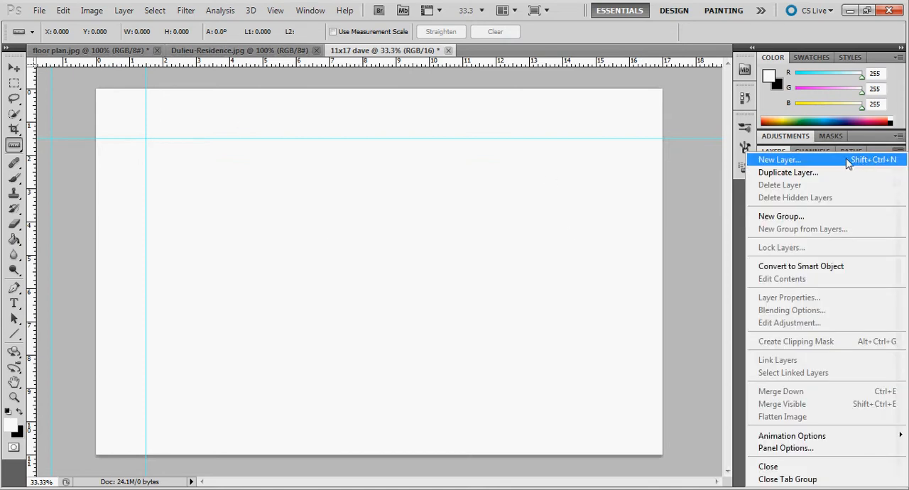
{"action": "left_click", "coordinate": [843, 163]}
{"action": "type", "text": "Plan"}
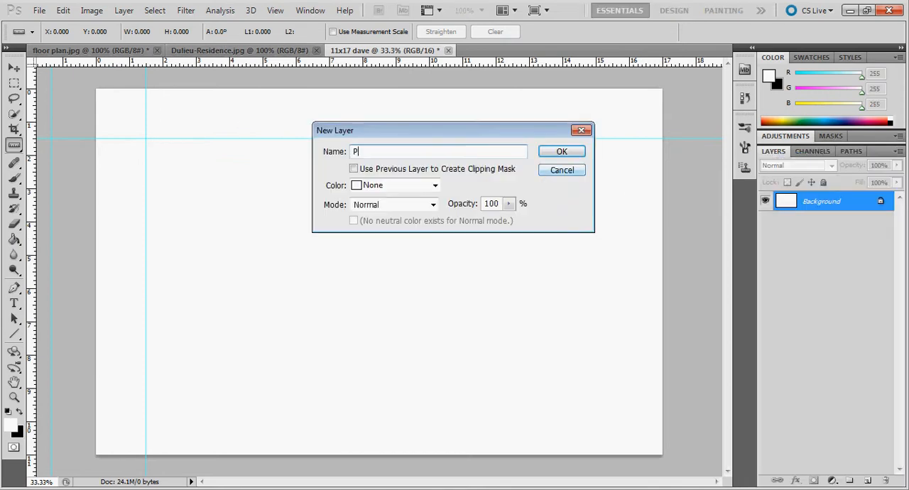
{"action": "left_click", "coordinate": [552, 154]}
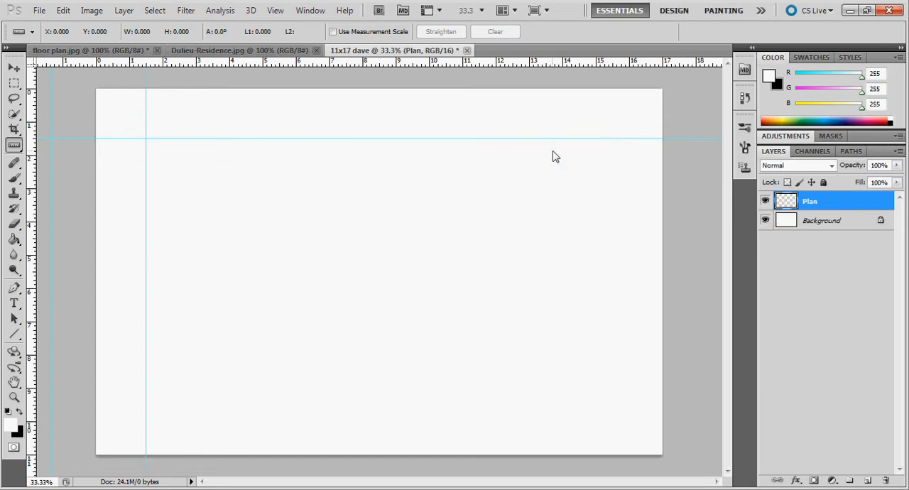
Step: Select the entire image in floor plan.jpg and copy it
{"action": "left_click", "coordinate": [93, 51]}
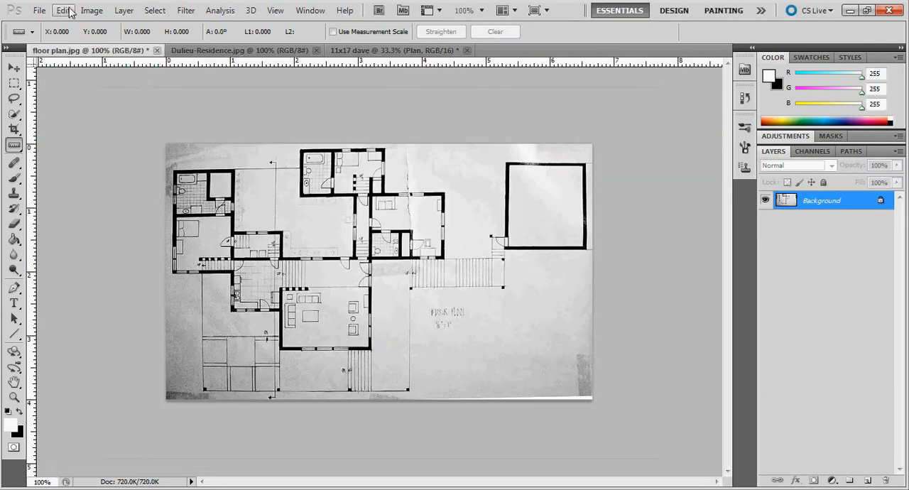
{"action": "left_click", "coordinate": [152, 12]}
{"action": "left_click", "coordinate": [160, 24]}
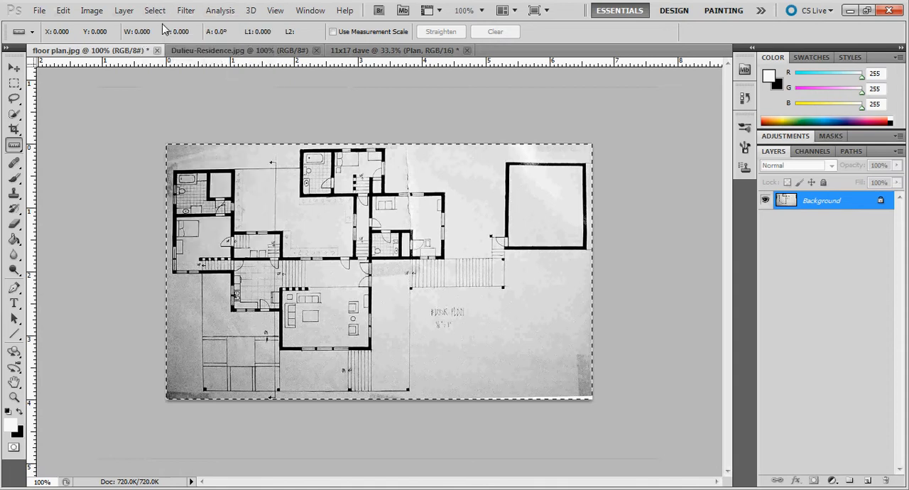
{"action": "left_click", "coordinate": [61, 12]}
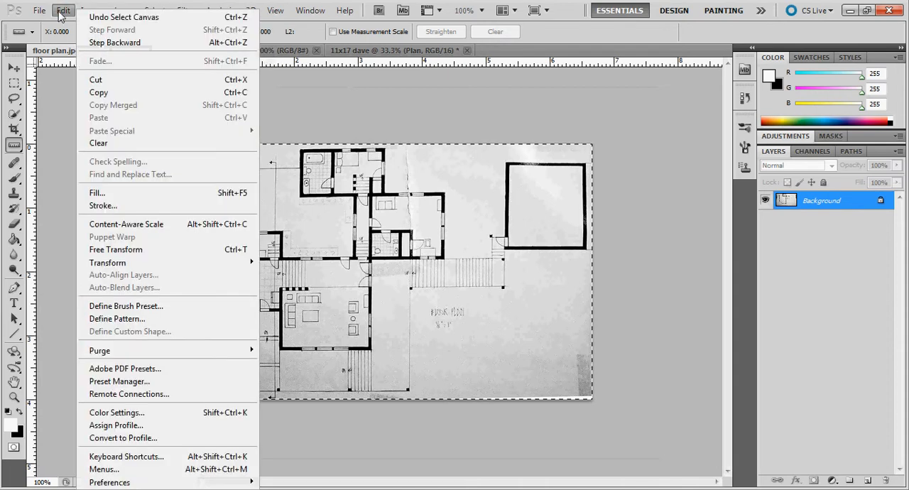
{"action": "left_click", "coordinate": [103, 92]}
Step: Paste the floor plan onto the Plan layer of the 11x17 document and snap its upper-left corner to the guide intersection
{"action": "left_click", "coordinate": [359, 51]}
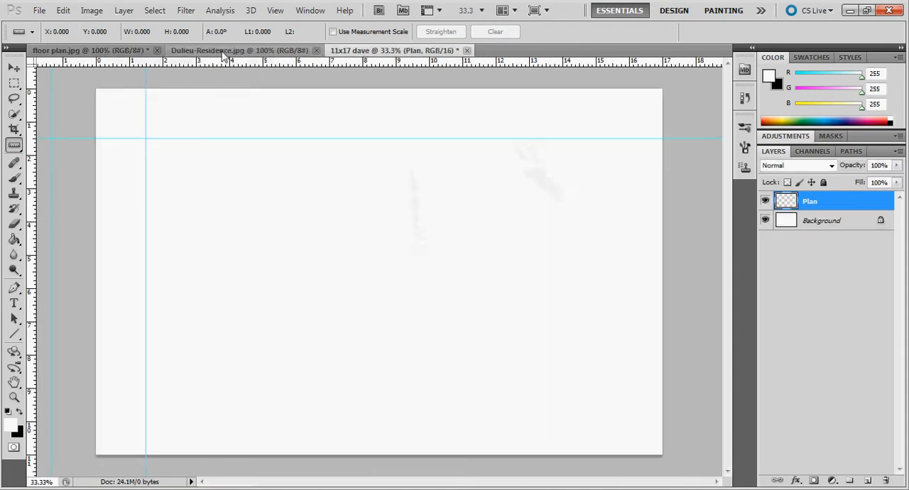
{"action": "left_click", "coordinate": [63, 10]}
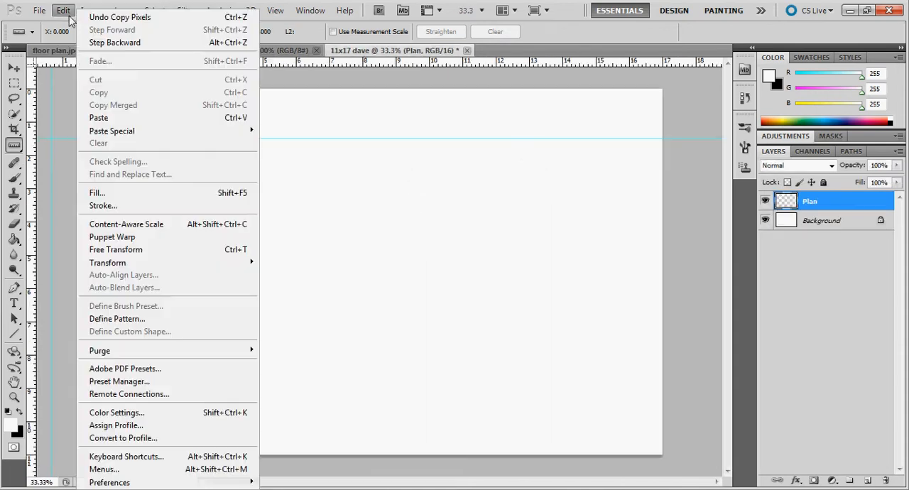
{"action": "left_click", "coordinate": [98, 117]}
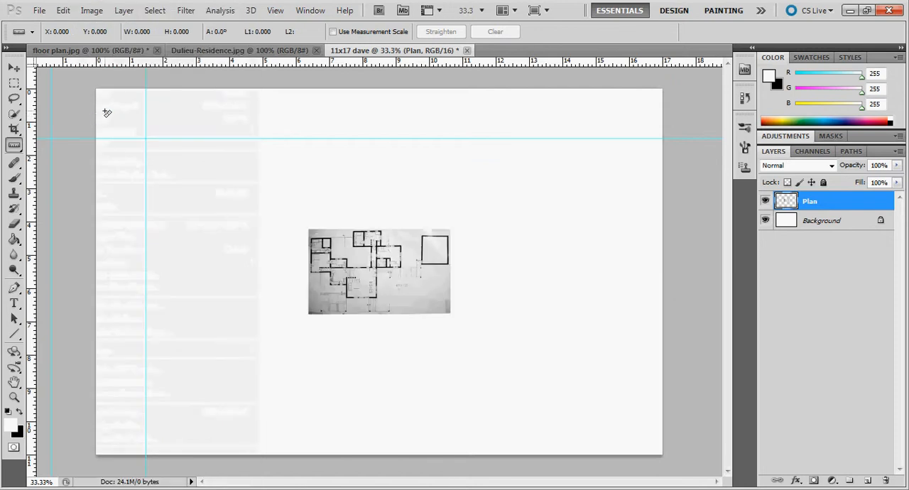
{"action": "left_click", "coordinate": [14, 68]}
{"action": "left_click_drag", "start_coordinate": [354, 275], "coordinate": [230, 199]}
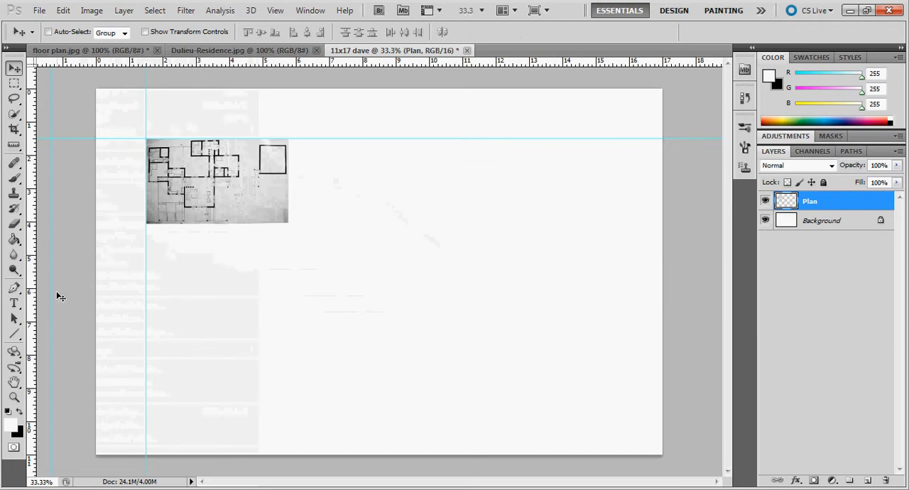
Step: Move the pasted floor plan away from the guide intersection, down and to the right on the page
{"action": "left_click", "coordinate": [14, 398]}
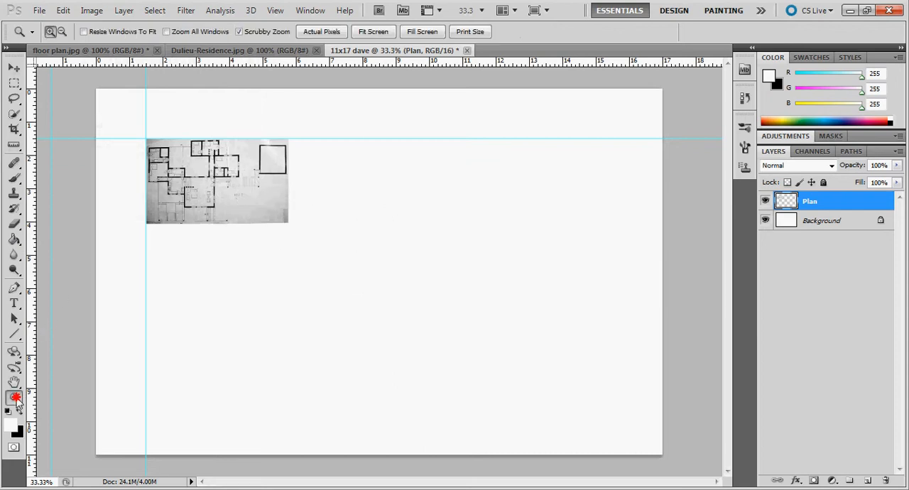
{"action": "left_click", "coordinate": [197, 179]}
{"action": "left_click", "coordinate": [179, 161]}
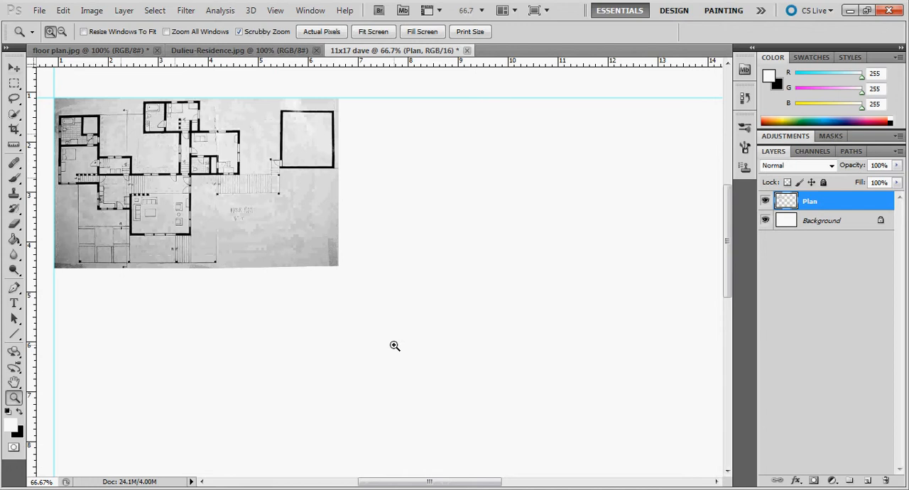
{"action": "left_click_drag", "start_coordinate": [432, 486], "coordinate": [406, 483]}
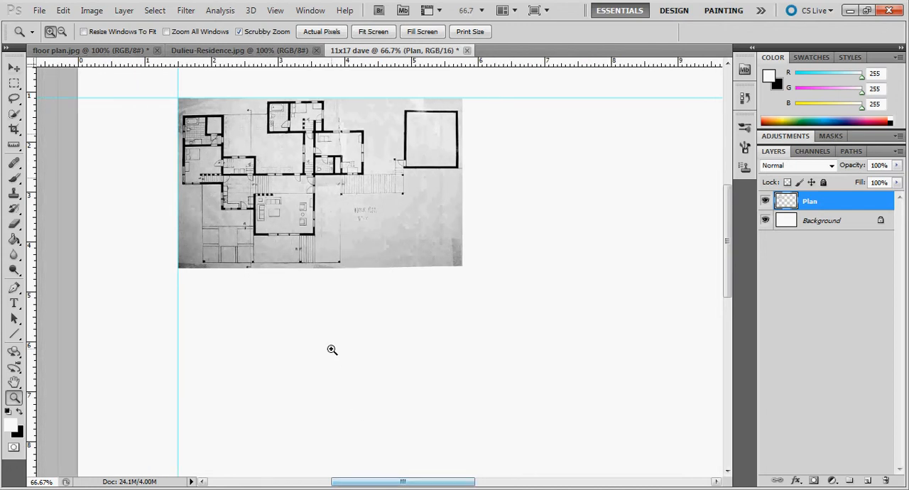
{"action": "scroll", "coordinate": [332, 349], "scroll_direction": "up", "scroll_amount": 2}
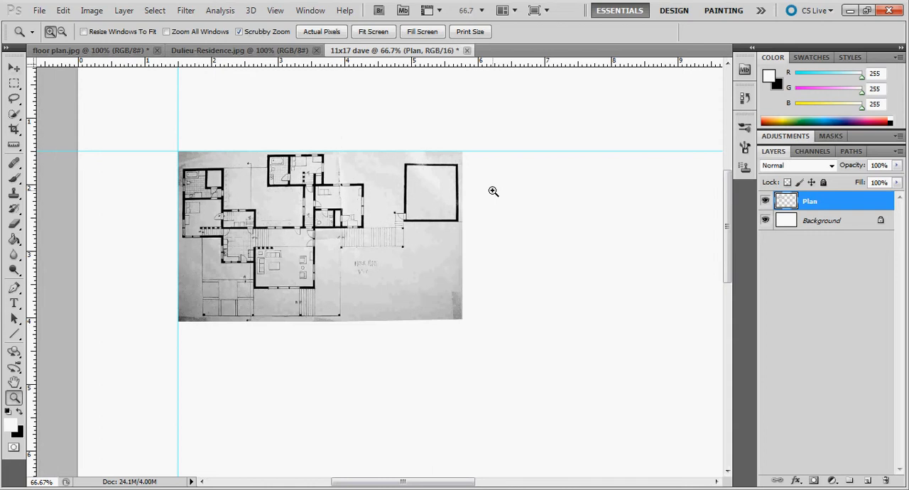
{"action": "left_click", "coordinate": [18, 73]}
{"action": "mouse_move", "coordinate": [377, 238]}
{"action": "left_mouse_down"}
{"action": "mouse_move", "coordinate": [444, 266]}
{"action": "mouse_move", "coordinate": [435, 264]}
{"action": "left_mouse_up"}
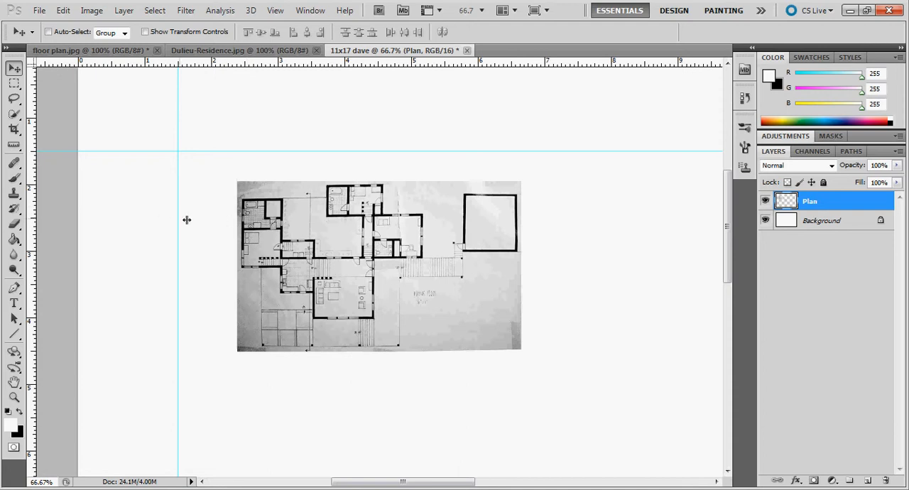
{"action": "left_click_drag", "start_coordinate": [408, 240], "coordinate": [402, 241]}
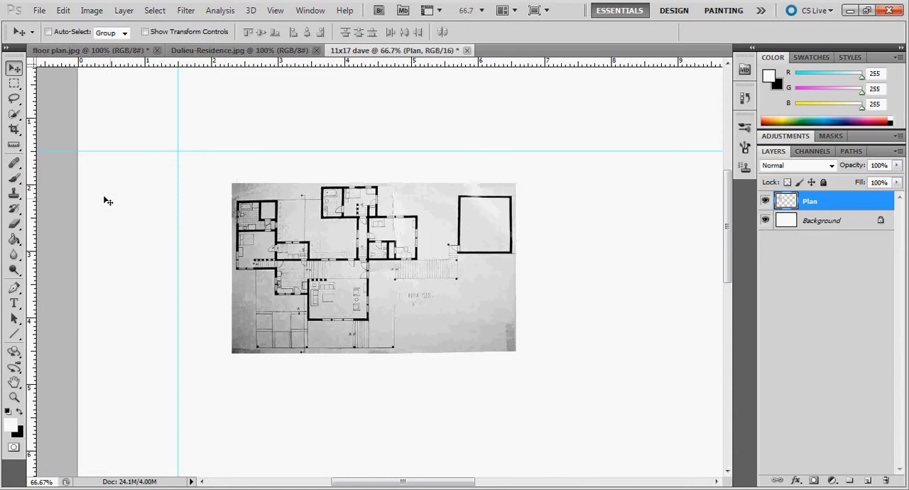
Step: Add two vertical guides at 2 and 6 inches on the ruler to mark a four-inch scale distance
{"action": "left_click_drag", "start_coordinate": [34, 180], "coordinate": [85, 183]}
{"action": "left_click_drag", "start_coordinate": [207, 184], "coordinate": [211, 186]}
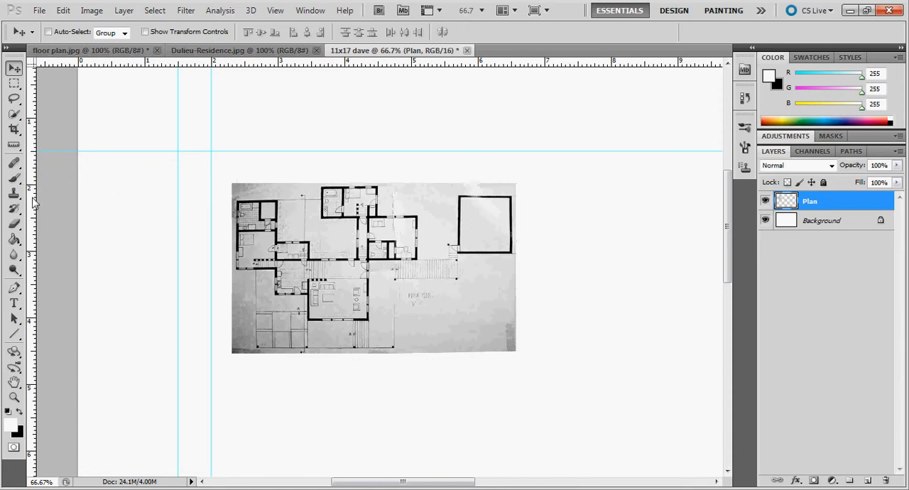
{"action": "left_click_drag", "start_coordinate": [30, 200], "coordinate": [479, 201]}
Step: Reposition the floor plan and scale it proportionally to about 146.8% so the main house's width matches the 2-inch and 6-inch guide spacing
{"action": "left_click_drag", "start_coordinate": [421, 235], "coordinate": [439, 229]}
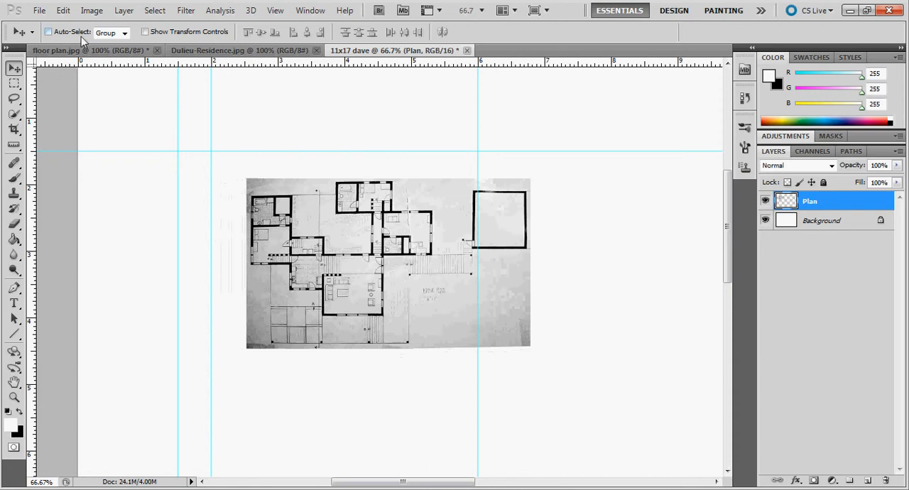
{"action": "left_click", "coordinate": [62, 11]}
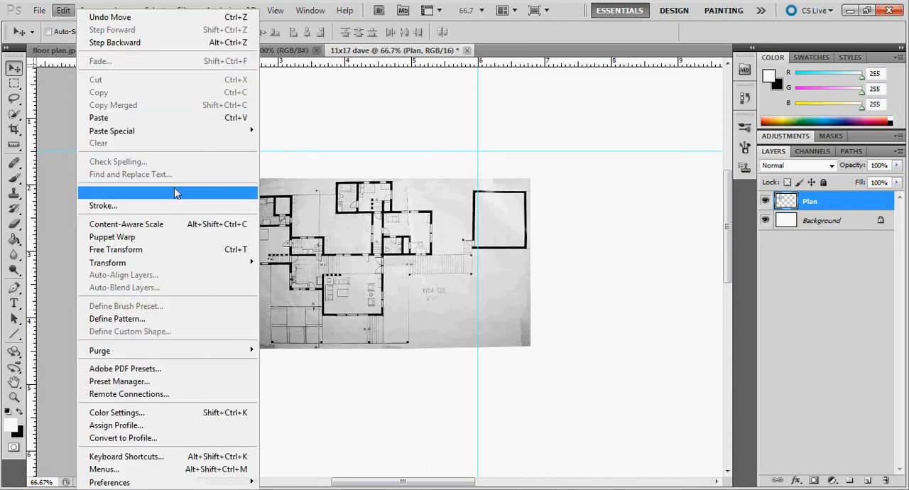
{"action": "mouse_move", "coordinate": [189, 266]}
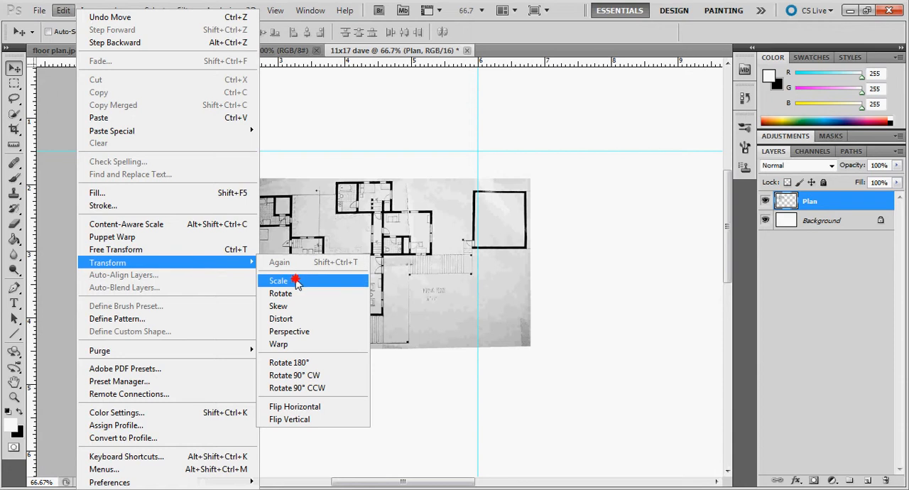
{"action": "left_click", "coordinate": [295, 278]}
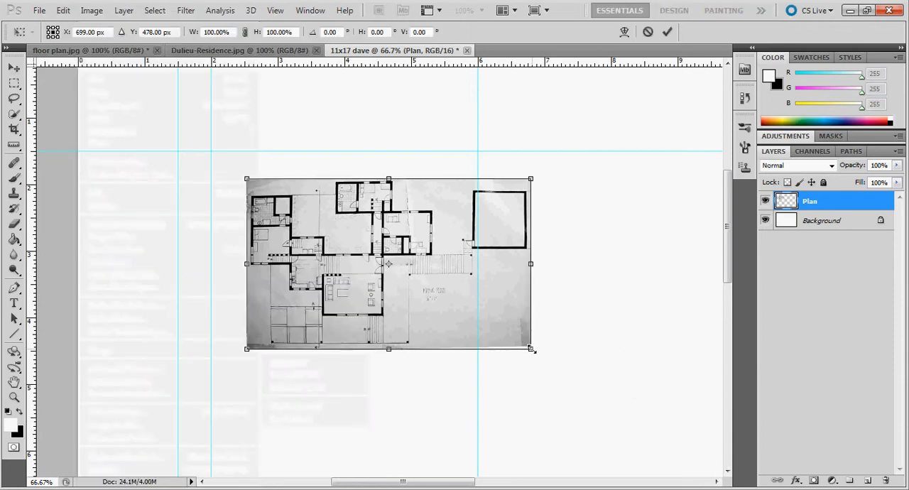
{"action": "left_click_drag", "start_coordinate": [532, 349], "coordinate": [599, 381]}
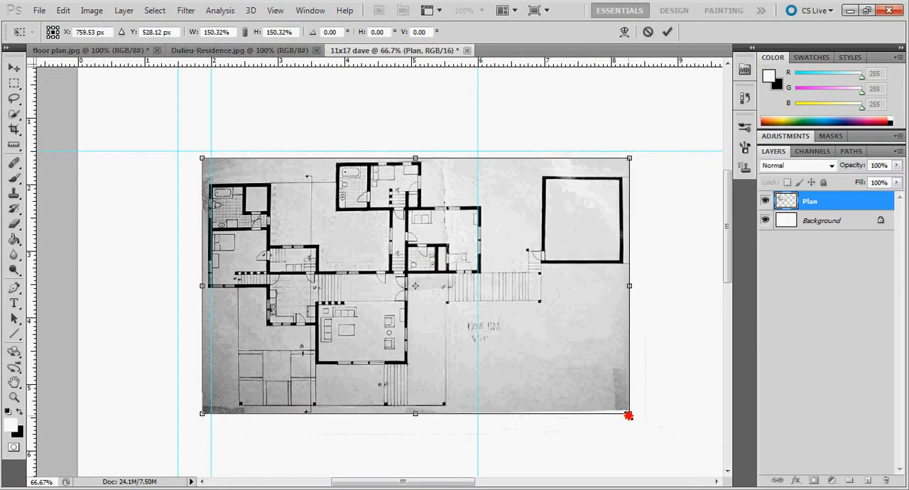
{"action": "left_click_drag", "start_coordinate": [625, 413], "coordinate": [619, 409]}
Step: Nudge the scaled floor plan to the right to line up the house's outer walls with the 2-inch and 6-inch guides
{"action": "key", "text": "Right"}
{"action": "key", "text": "Right"}
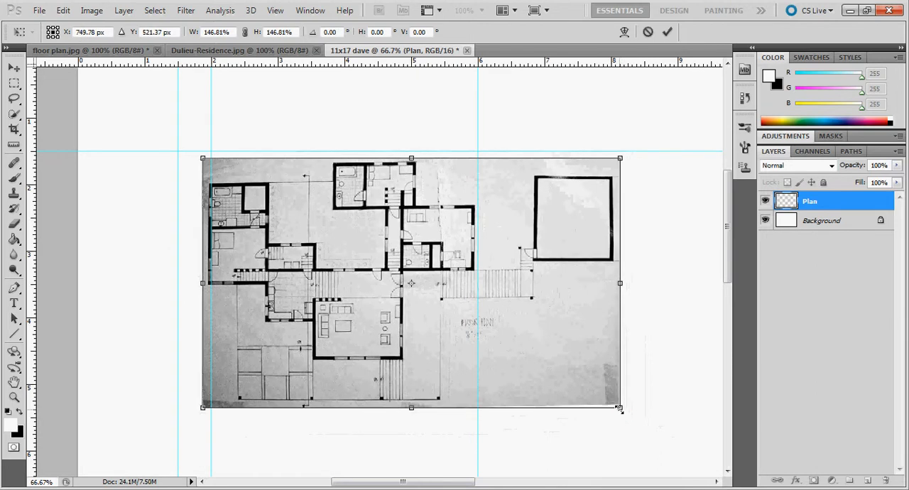
{"action": "key", "text": "Right"}
{"action": "key", "text": "Right"}
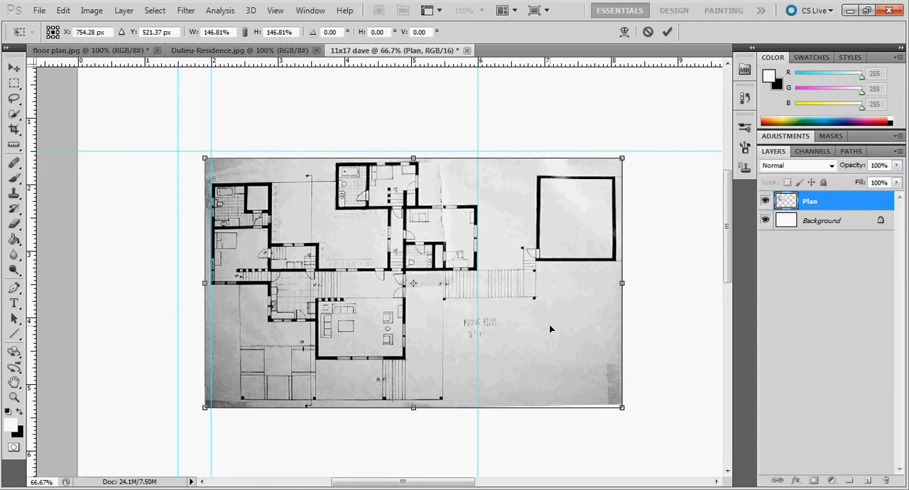
Step: Commit the scaling, move the floor plan slightly down the page, and remove the 2-inch and 6-inch vertical guides
{"action": "key", "text": "Return"}
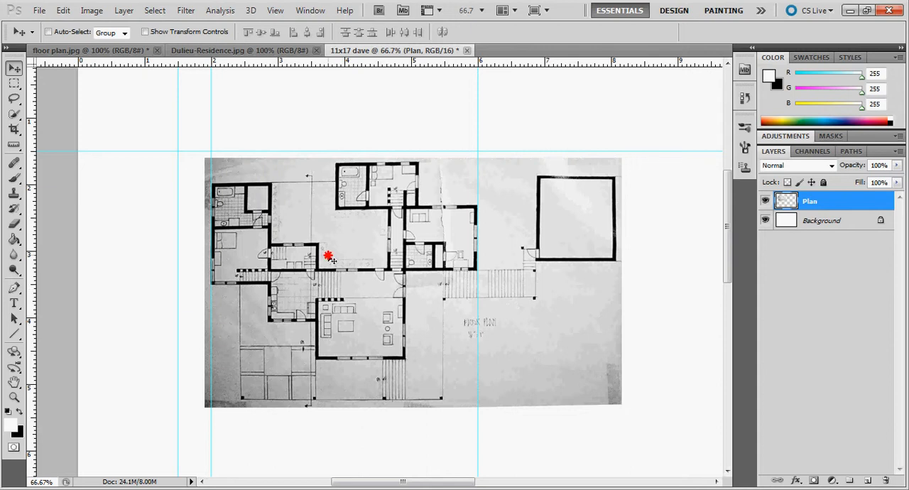
{"action": "left_click_drag", "start_coordinate": [328, 256], "coordinate": [329, 268]}
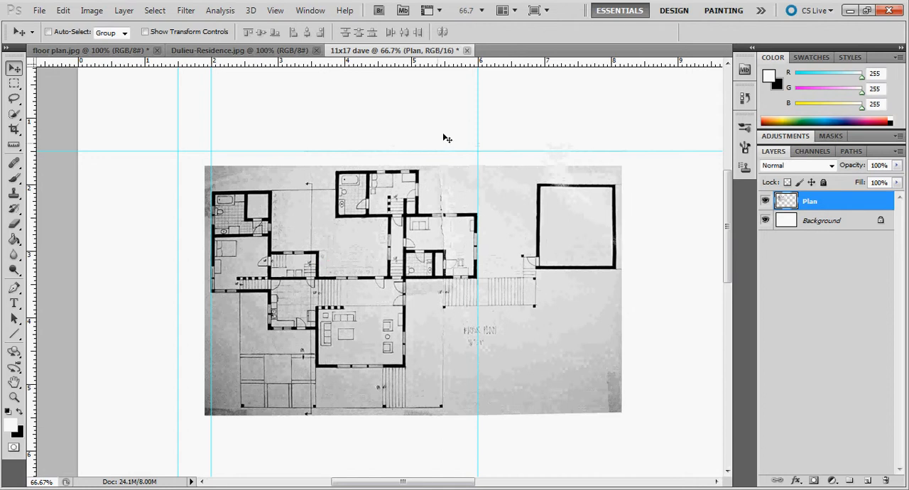
{"action": "left_click_drag", "start_coordinate": [479, 99], "coordinate": [30, 134]}
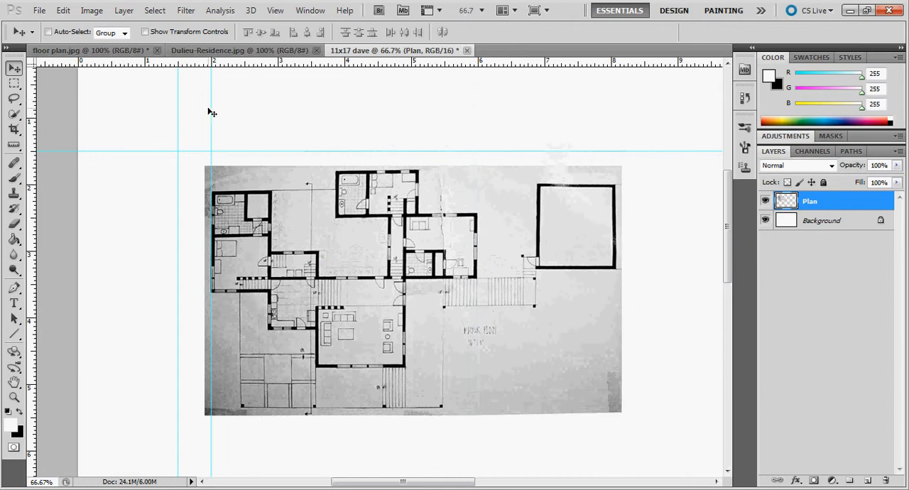
{"action": "left_click_drag", "start_coordinate": [212, 110], "coordinate": [36, 125]}
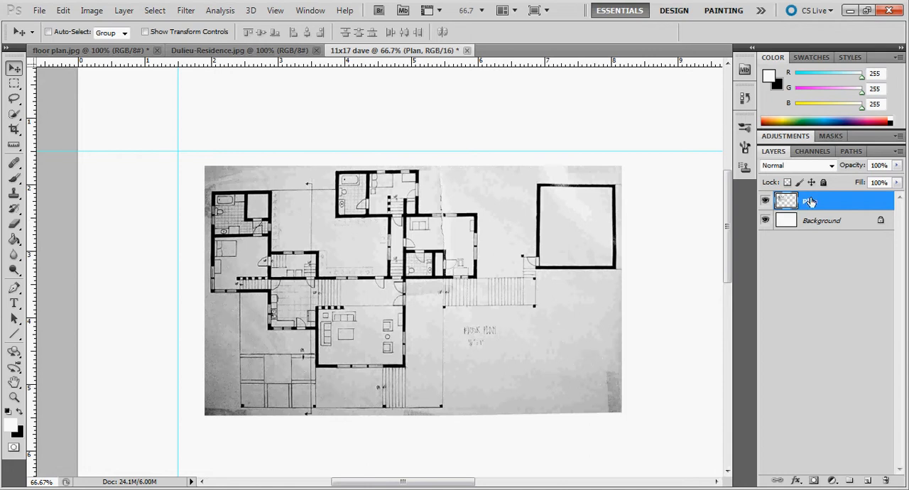
{"action": "left_click", "coordinate": [91, 10]}
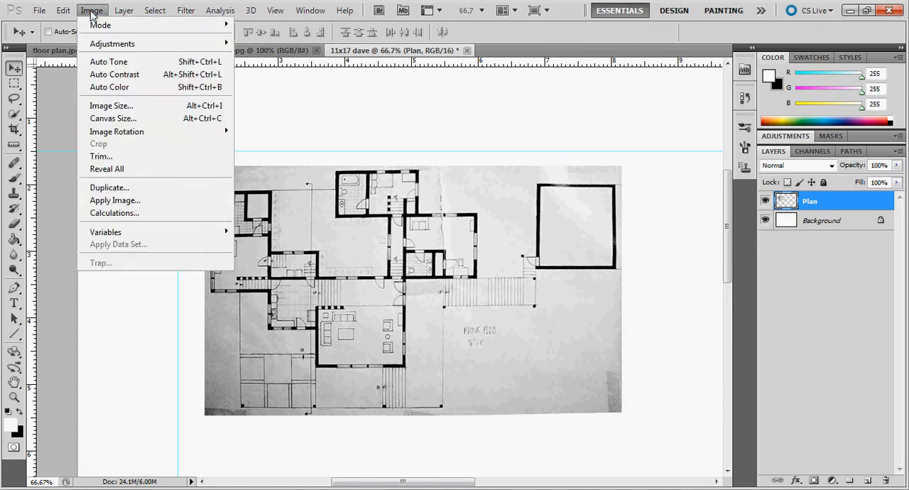
{"action": "mouse_move", "coordinate": [114, 44]}
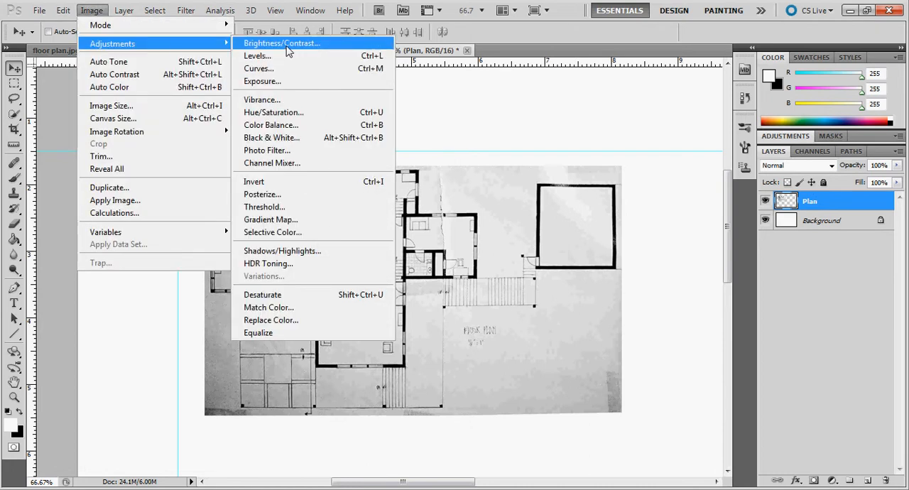
{"action": "left_click", "coordinate": [488, 32]}
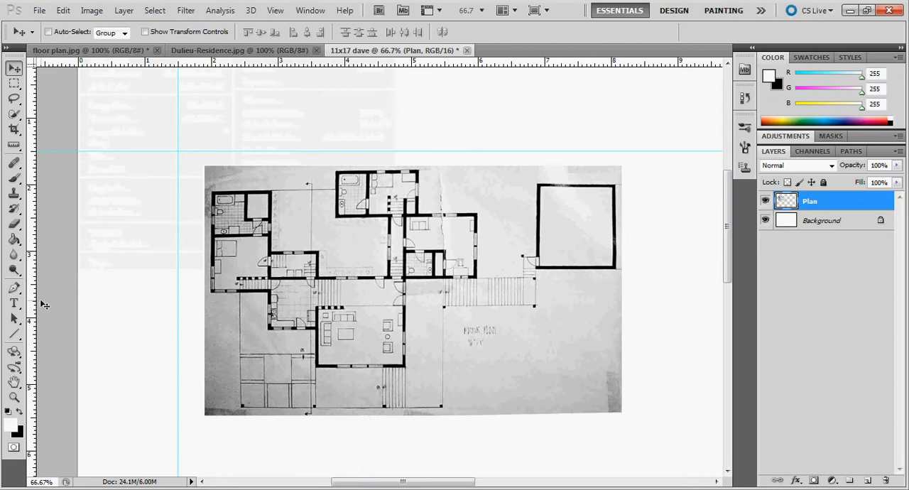
Step: Apply a Brightness/Contrast adjustment to the Plan layer with brightness 19 and contrast 48, and check the whole plan
{"action": "left_click", "coordinate": [15, 397]}
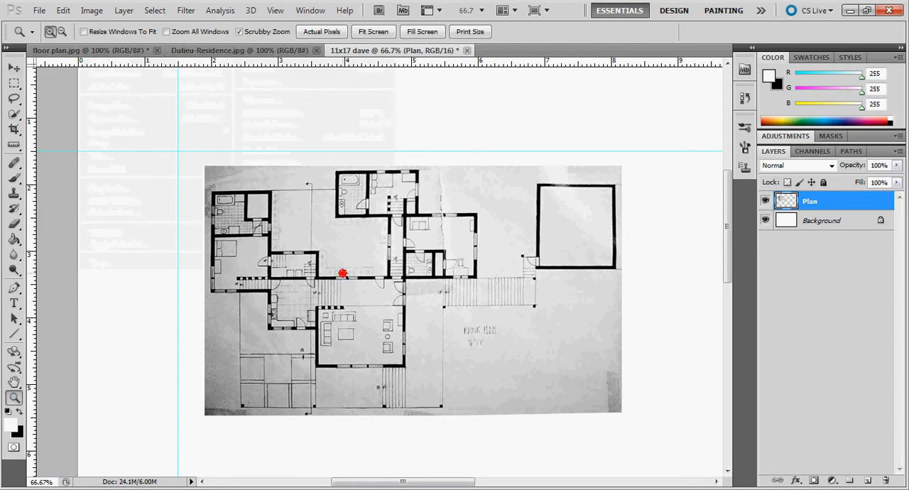
{"action": "left_click", "coordinate": [342, 269]}
{"action": "left_click", "coordinate": [359, 257]}
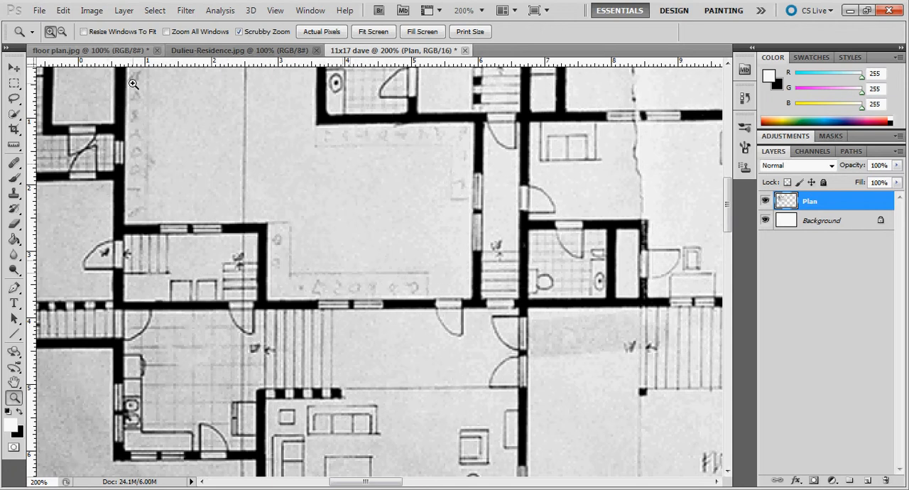
{"action": "left_click", "coordinate": [89, 13]}
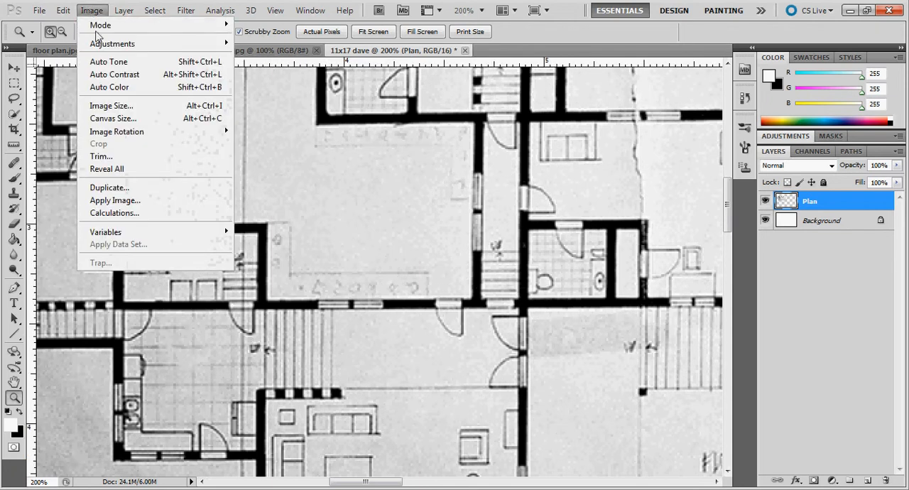
{"action": "mouse_move", "coordinate": [101, 44]}
{"action": "left_click", "coordinate": [270, 44]}
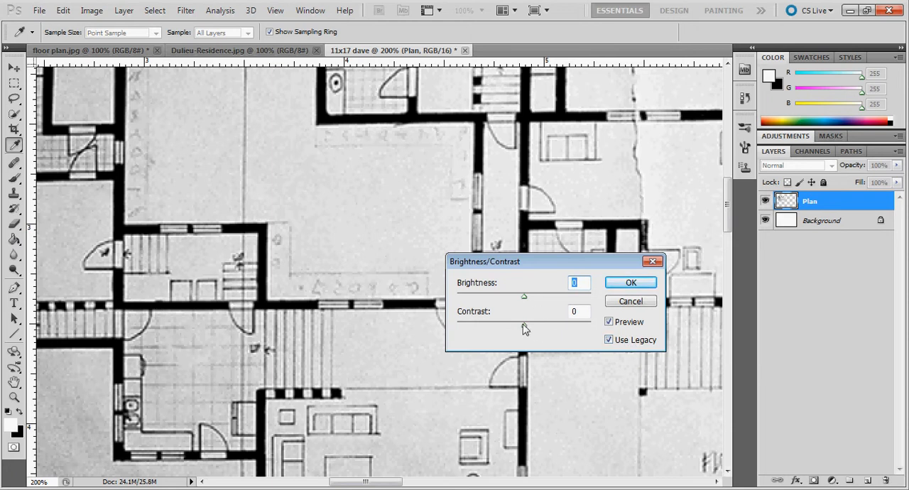
{"action": "left_click_drag", "start_coordinate": [524, 330], "coordinate": [555, 332]}
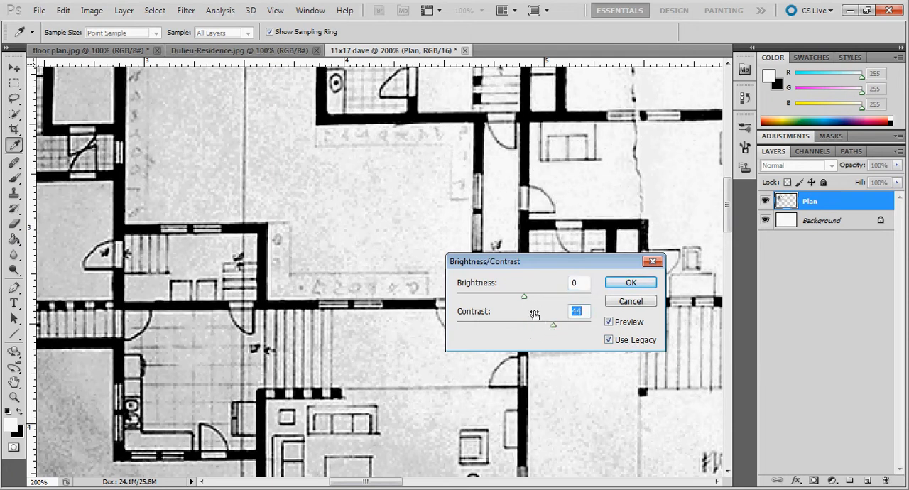
{"action": "left_click_drag", "start_coordinate": [523, 297], "coordinate": [557, 302]}
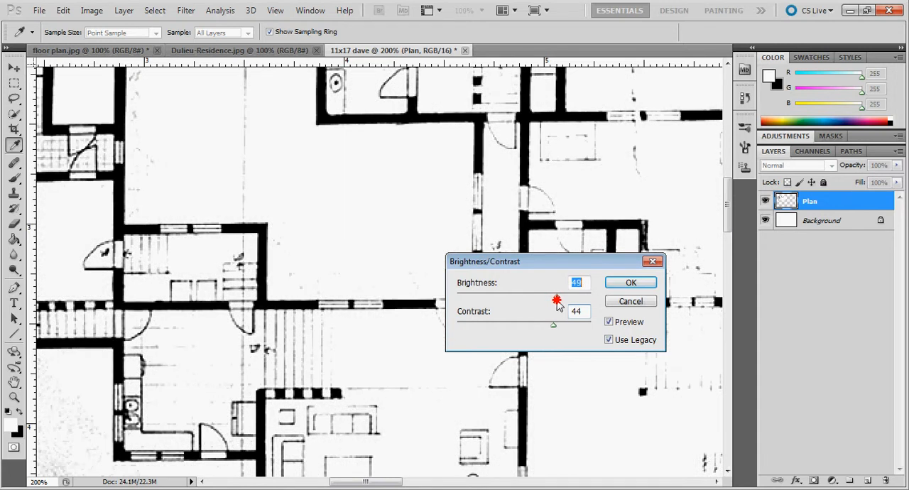
{"action": "mouse_move", "coordinate": [557, 303]}
{"action": "left_mouse_down"}
{"action": "mouse_move", "coordinate": [535, 302]}
{"action": "mouse_move", "coordinate": [550, 303]}
{"action": "mouse_move", "coordinate": [536, 304]}
{"action": "mouse_move", "coordinate": [561, 327]}
{"action": "mouse_move", "coordinate": [552, 324]}
{"action": "left_mouse_up"}
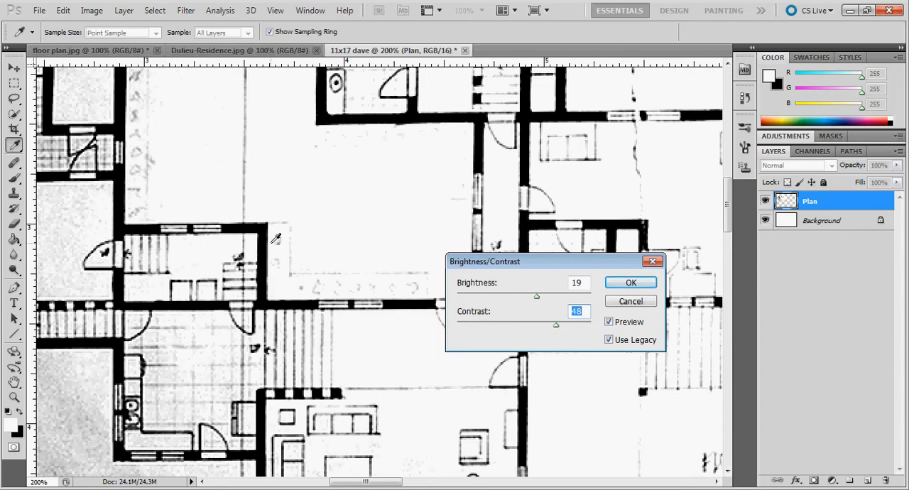
{"action": "key", "text": "Return"}
{"action": "key", "text": "z"}
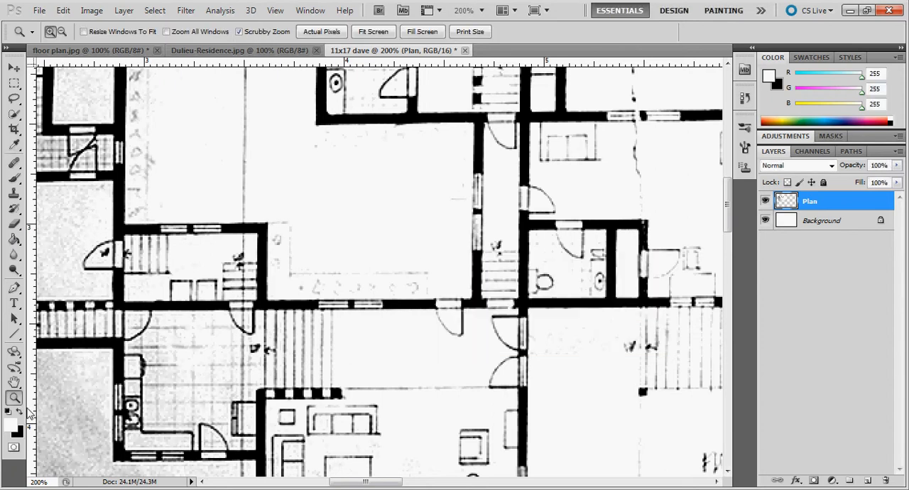
{"action": "left_click", "coordinate": [328, 248], "text": "alt"}
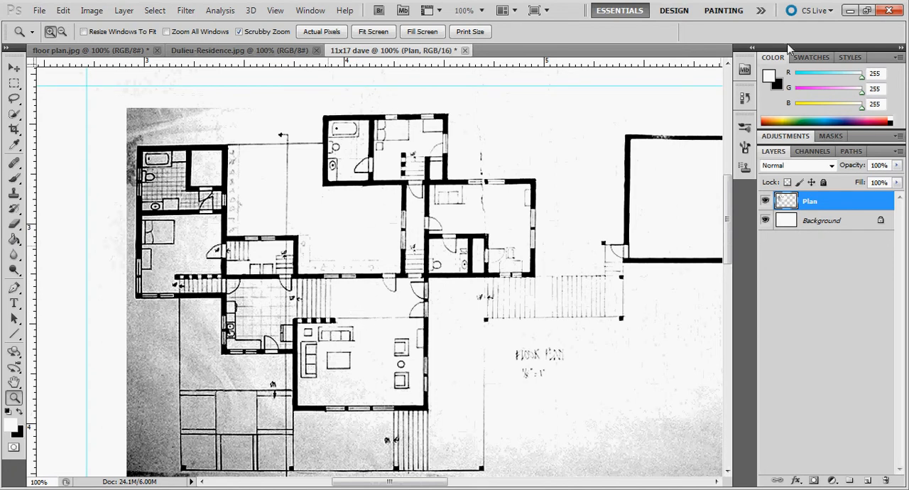
Step: Revert the Brightness/Contrast adjustment by returning to the history state just before it
{"action": "left_click", "coordinate": [746, 98]}
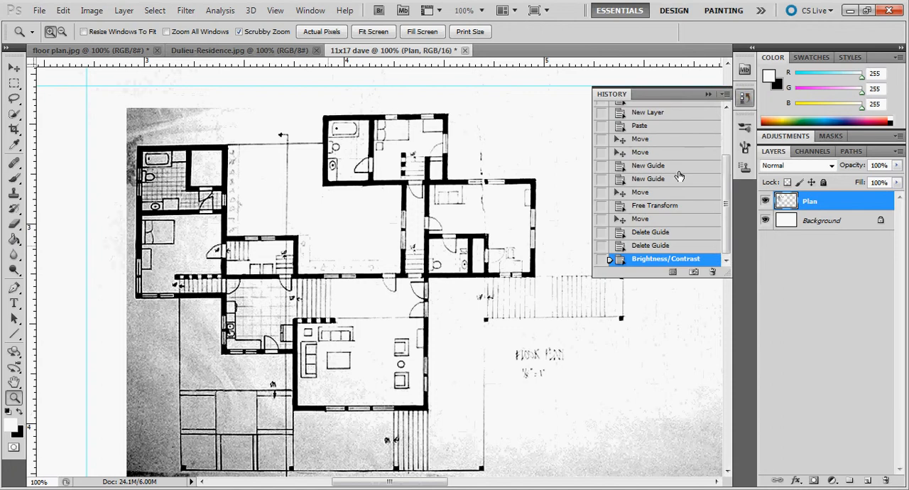
{"action": "left_click", "coordinate": [652, 247]}
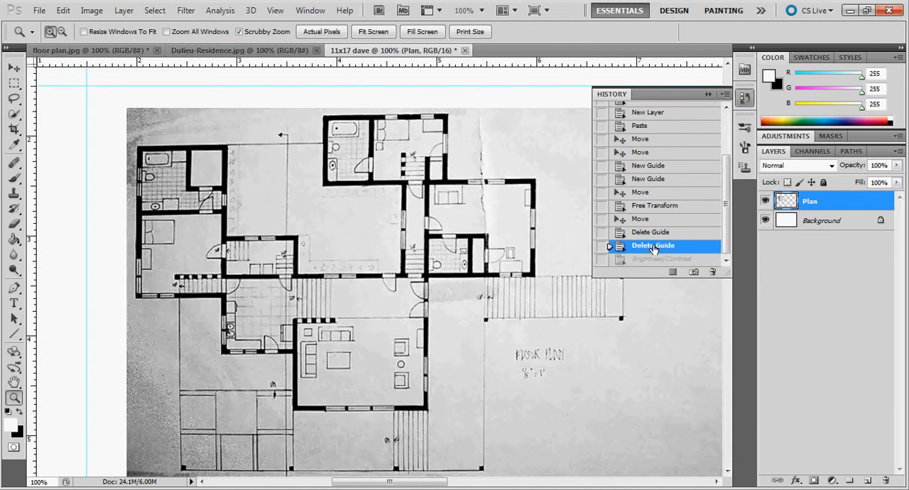
{"action": "left_click", "coordinate": [708, 95]}
Step: Start a Curves adjustment on the Plan layer and add RGB curve points at input/output 99/152, 47/67 and 166/222
{"action": "scroll", "coordinate": [455, 308], "scroll_direction": "down", "scroll_amount": 1}
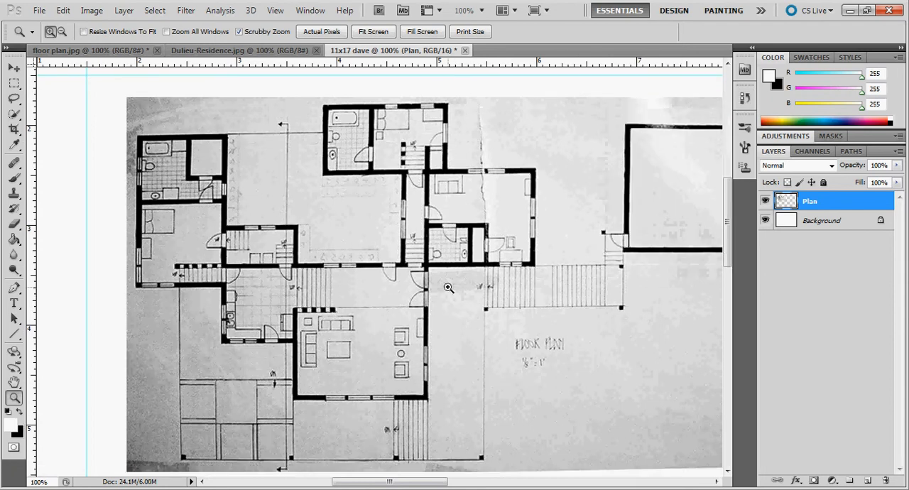
{"action": "left_click", "coordinate": [90, 10]}
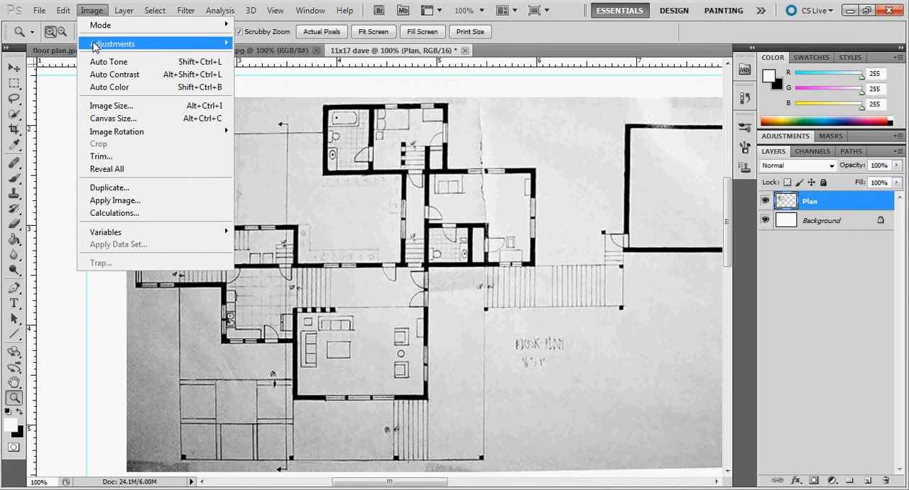
{"action": "mouse_move", "coordinate": [104, 45]}
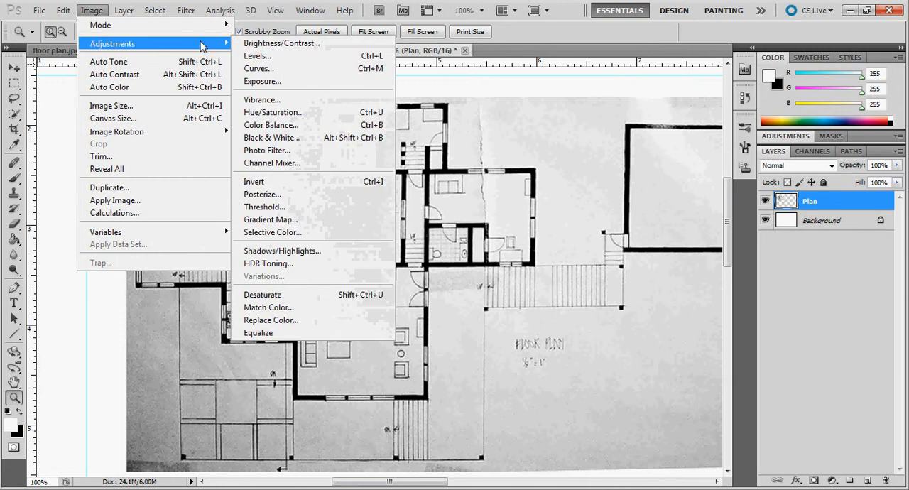
{"action": "left_click", "coordinate": [257, 69]}
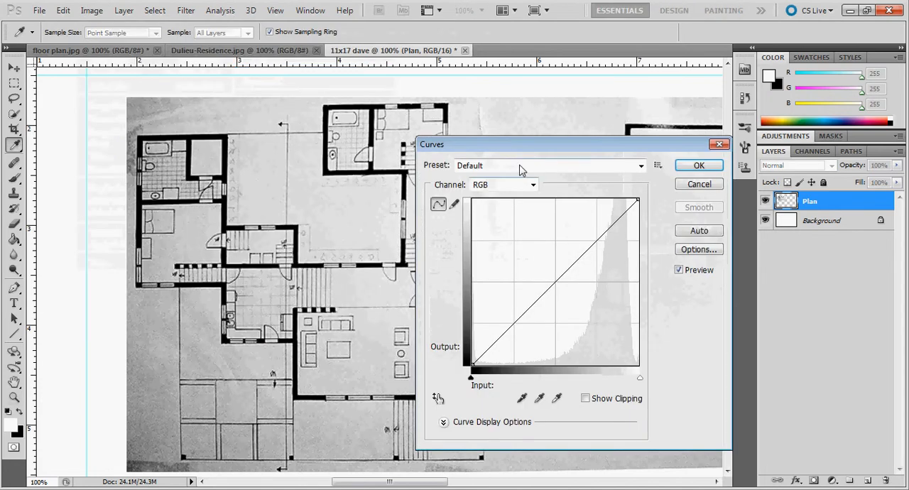
{"action": "left_click_drag", "start_coordinate": [518, 137], "coordinate": [506, 124]}
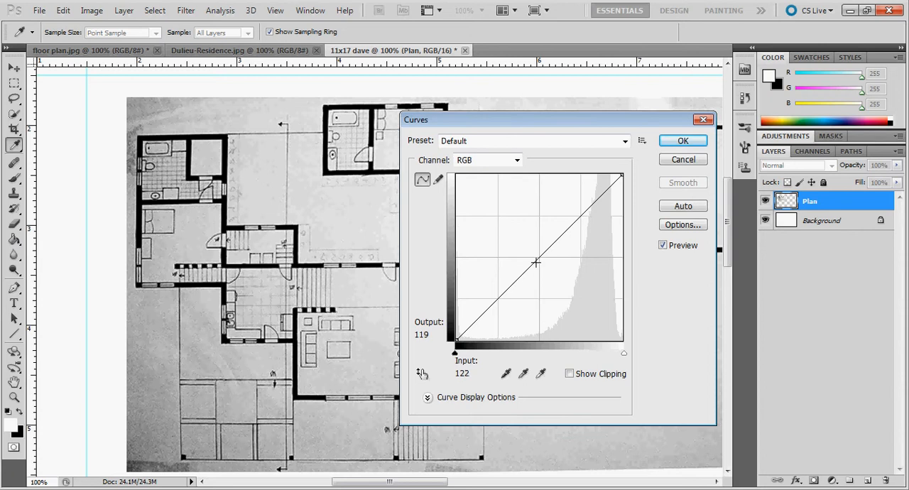
{"action": "left_click_drag", "start_coordinate": [537, 261], "coordinate": [520, 241]}
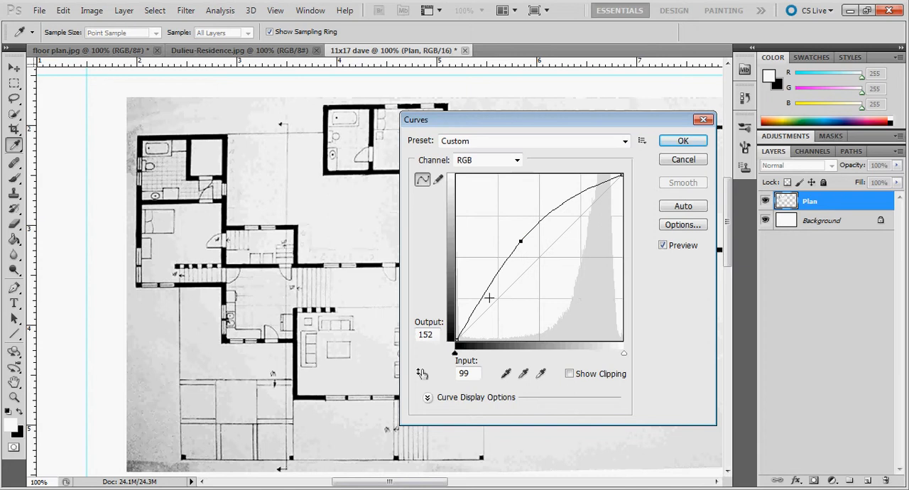
{"action": "mouse_move", "coordinate": [483, 297]}
{"action": "left_mouse_down"}
{"action": "mouse_move", "coordinate": [493, 302]}
{"action": "mouse_move", "coordinate": [487, 297]}
{"action": "left_mouse_up"}
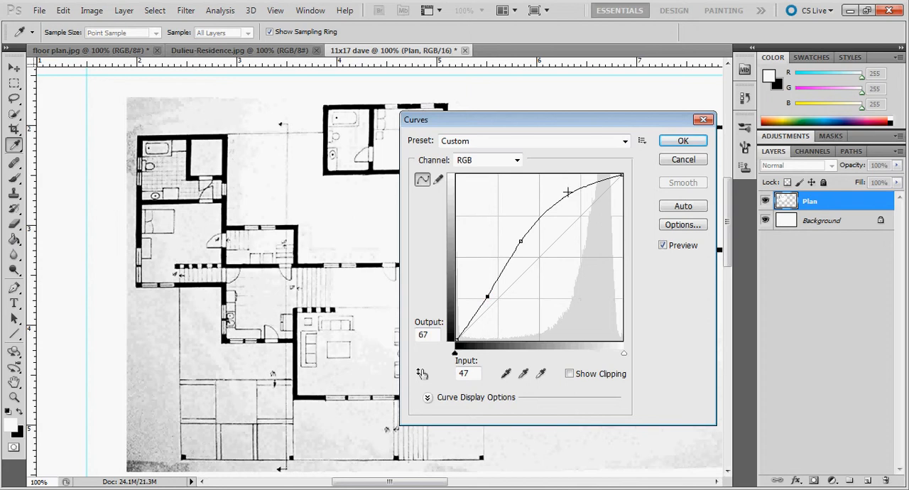
{"action": "mouse_move", "coordinate": [561, 199]}
{"action": "left_mouse_down"}
{"action": "mouse_move", "coordinate": [573, 211]}
{"action": "mouse_move", "coordinate": [564, 196]}
{"action": "left_mouse_up"}
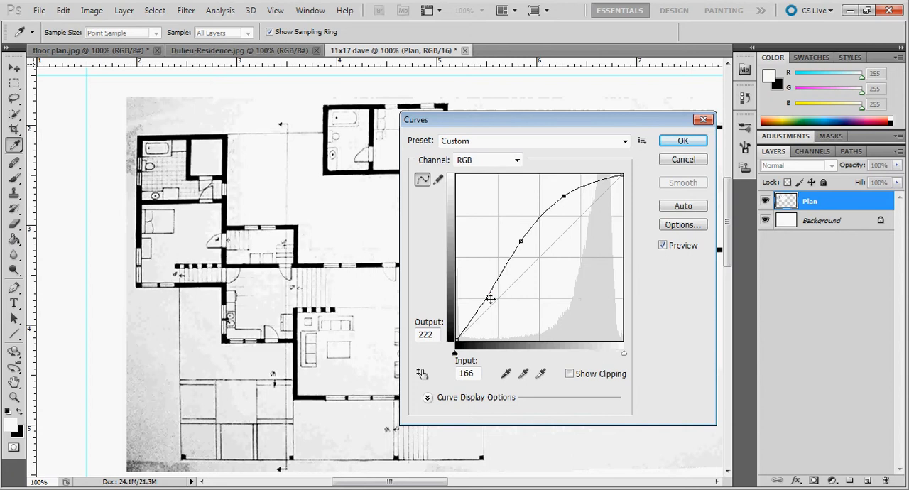
Step: Reshape the RGB curve by moving its three points to input/output 55/98, 111/153 and 187/209
{"action": "left_click_drag", "start_coordinate": [490, 299], "coordinate": [483, 277]}
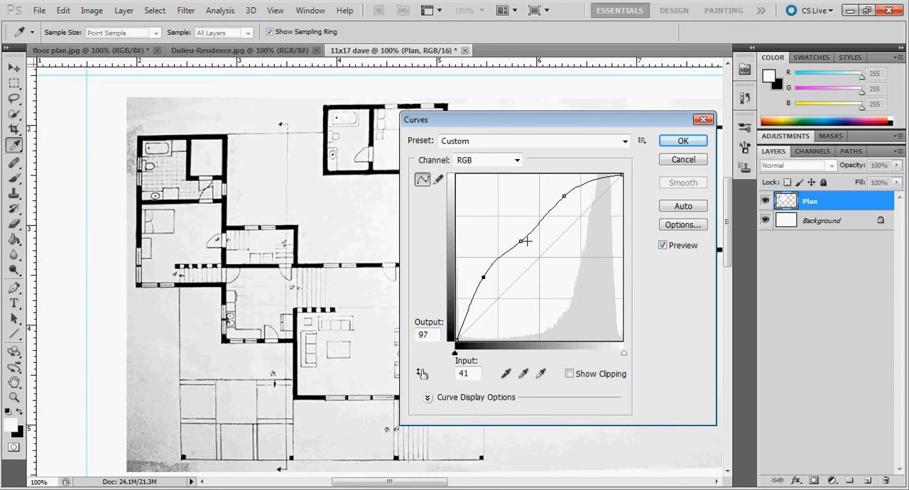
{"action": "left_click_drag", "start_coordinate": [486, 277], "coordinate": [492, 290]}
{"action": "mouse_move", "coordinate": [564, 198]}
{"action": "left_mouse_down"}
{"action": "mouse_move", "coordinate": [575, 213]}
{"action": "mouse_move", "coordinate": [570, 194]}
{"action": "left_mouse_up"}
{"action": "left_click_drag", "start_coordinate": [520, 243], "coordinate": [531, 247]}
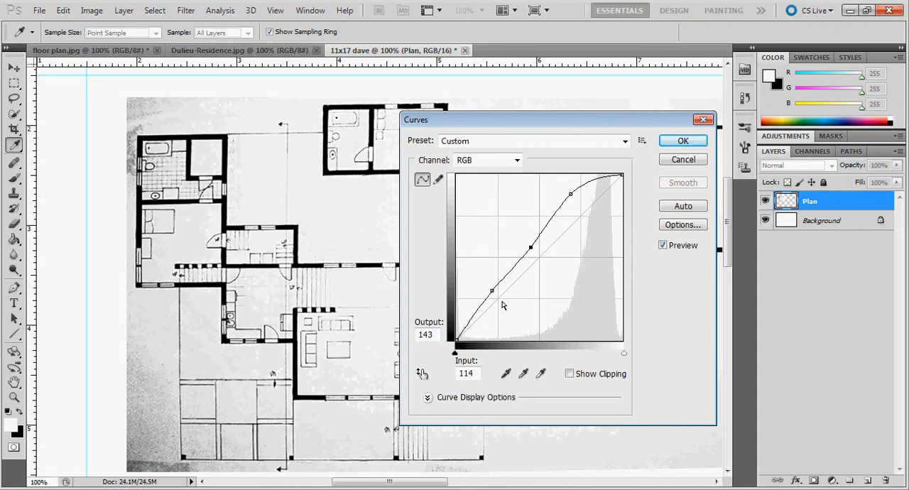
{"action": "mouse_move", "coordinate": [490, 293]}
{"action": "left_mouse_down"}
{"action": "mouse_move", "coordinate": [488, 282]}
{"action": "mouse_move", "coordinate": [505, 301]}
{"action": "mouse_move", "coordinate": [493, 278]}
{"action": "left_mouse_up"}
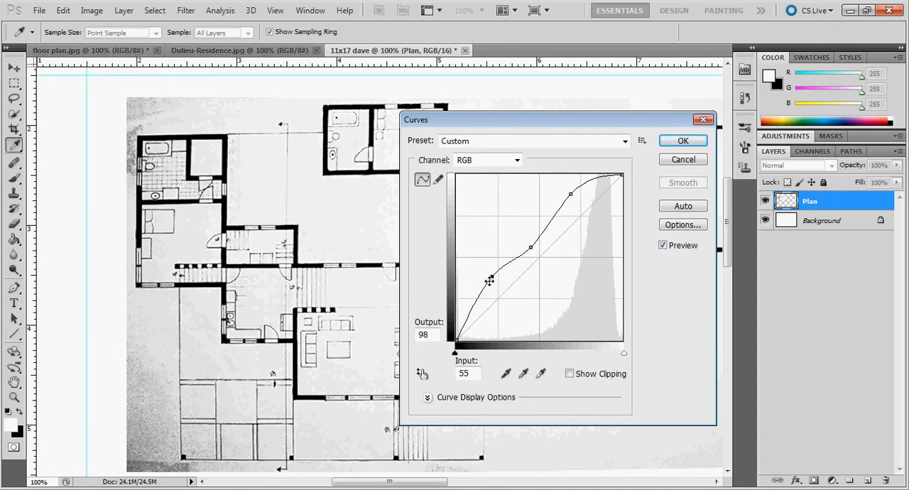
{"action": "left_click_drag", "start_coordinate": [533, 248], "coordinate": [520, 232]}
{"action": "left_click_drag", "start_coordinate": [571, 194], "coordinate": [579, 206]}
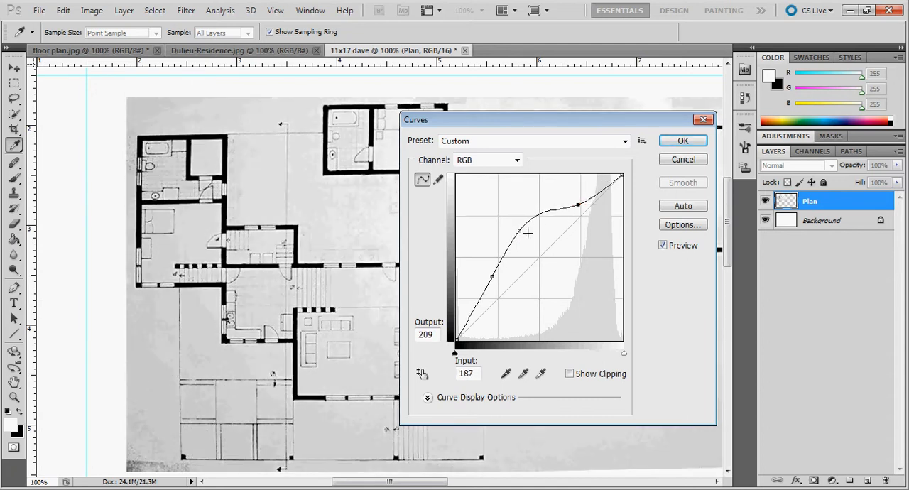
{"action": "left_click_drag", "start_coordinate": [519, 234], "coordinate": [528, 244]}
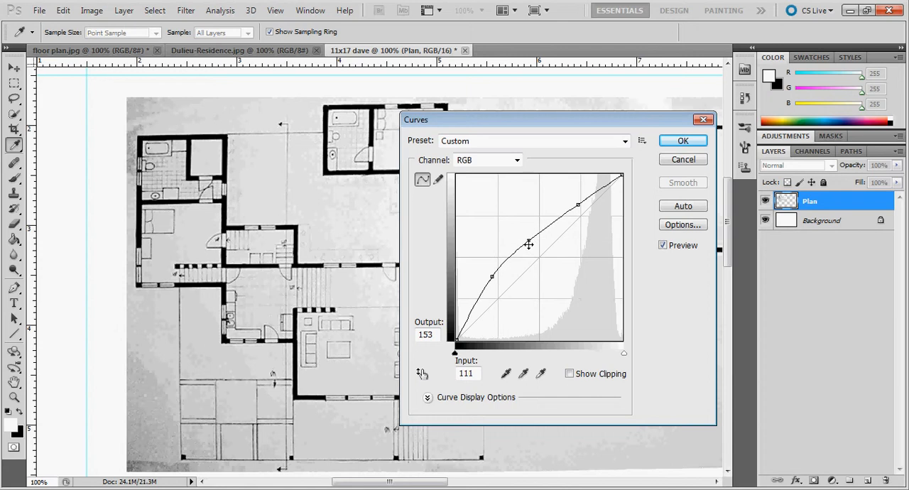
Step: Pull the curve's low point below the diagonal, set the middle point to 112/165 and upper to 190/212, and apply the Curves adjustment
{"action": "left_click_drag", "start_coordinate": [493, 277], "coordinate": [500, 304]}
{"action": "left_click_drag", "start_coordinate": [529, 244], "coordinate": [524, 237]}
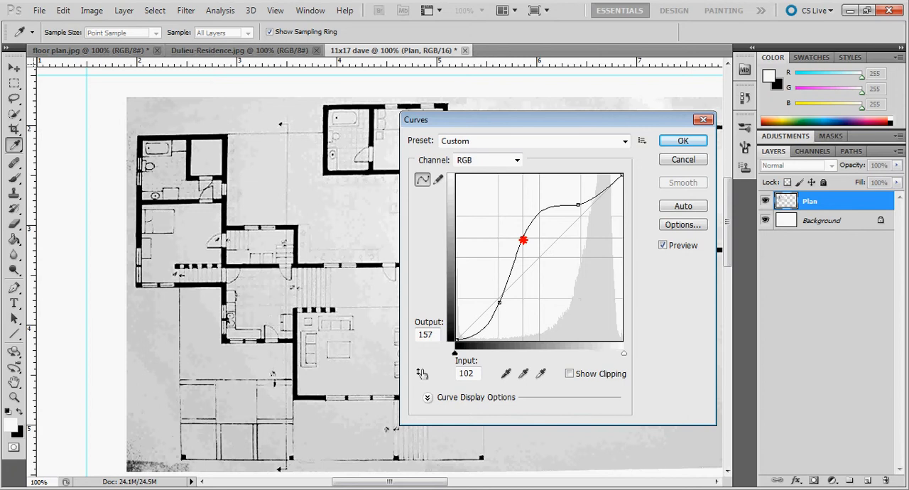
{"action": "left_click", "coordinate": [578, 205]}
{"action": "left_click_drag", "start_coordinate": [579, 205], "coordinate": [580, 202]}
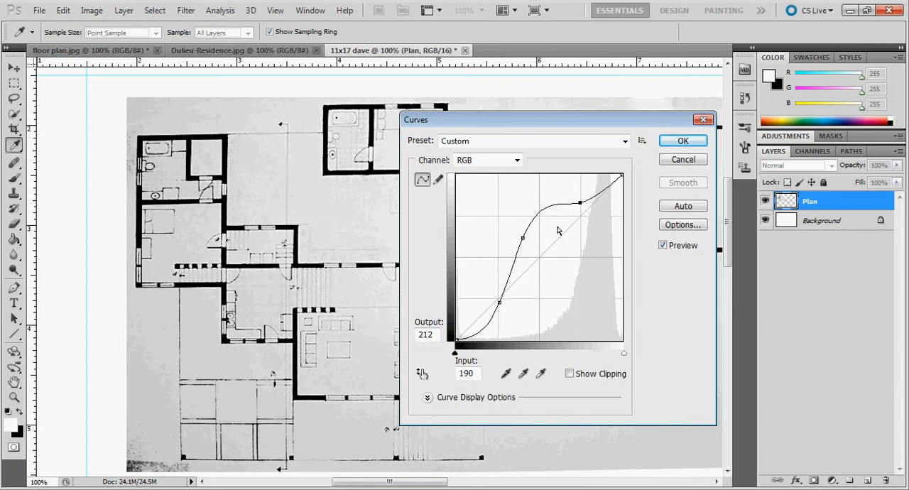
{"action": "left_click_drag", "start_coordinate": [526, 242], "coordinate": [530, 236]}
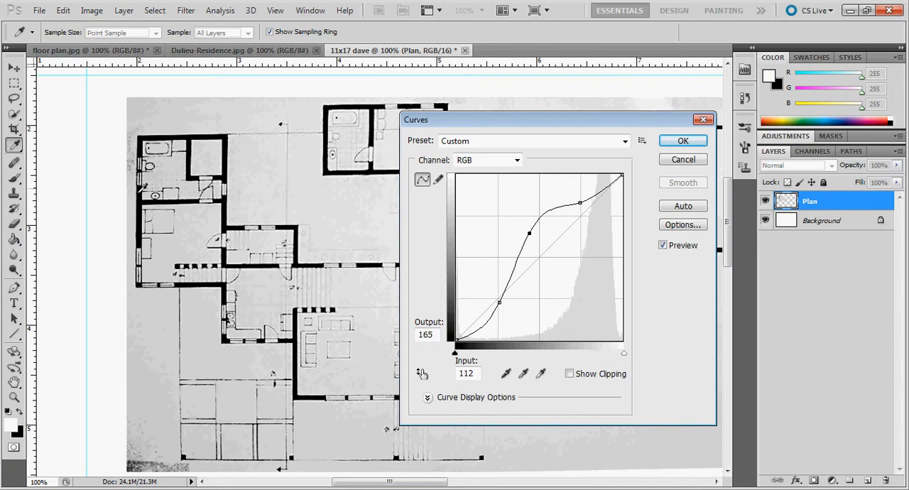
{"action": "left_click", "coordinate": [699, 159]}
{"action": "key", "text": "z"}
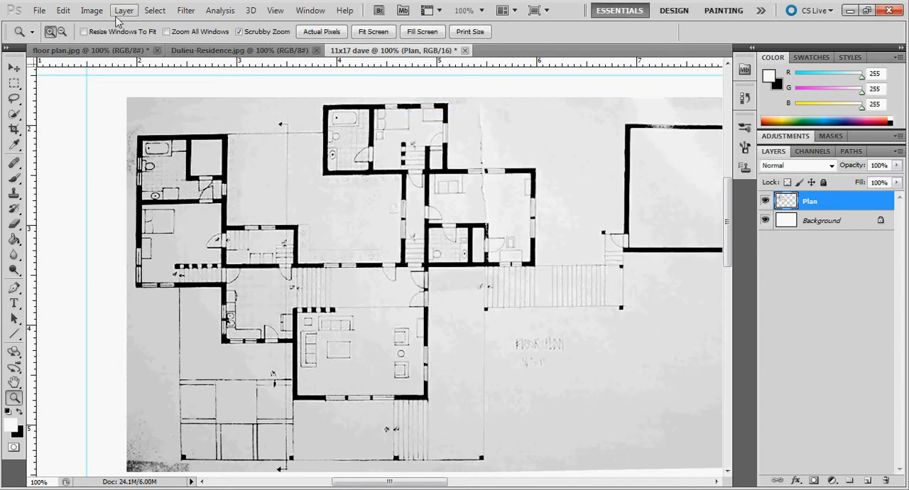
{"action": "left_click", "coordinate": [92, 10]}
{"action": "mouse_move", "coordinate": [112, 44]}
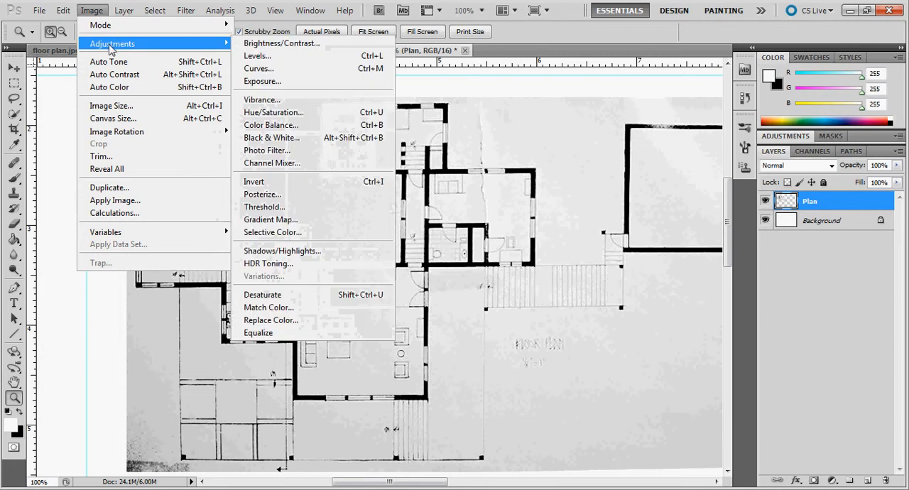
{"action": "left_click", "coordinate": [279, 44]}
{"action": "left_click_drag", "start_coordinate": [523, 328], "coordinate": [526, 329]}
{"action": "left_click_drag", "start_coordinate": [525, 298], "coordinate": [532, 297]}
{"action": "left_click_drag", "start_coordinate": [533, 329], "coordinate": [534, 328]}
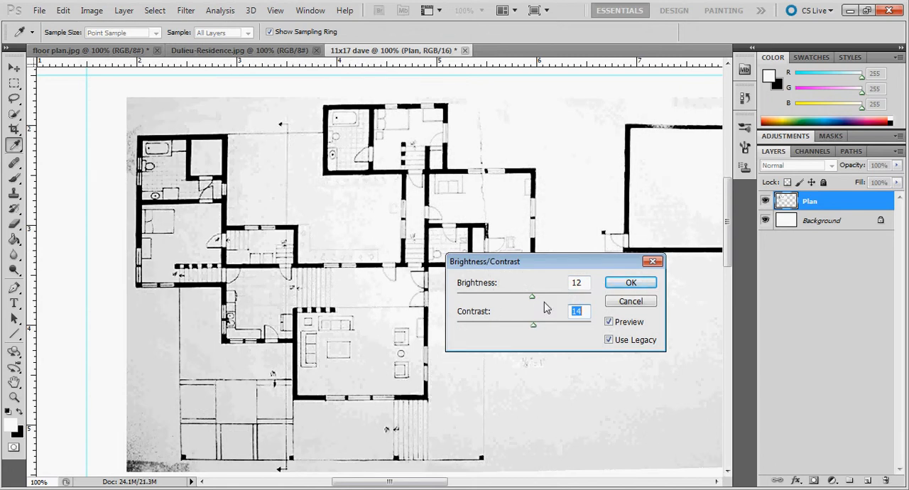
{"action": "mouse_move", "coordinate": [532, 297]}
{"action": "left_mouse_down"}
{"action": "mouse_move", "coordinate": [543, 302]}
{"action": "mouse_move", "coordinate": [537, 328]}
{"action": "mouse_move", "coordinate": [550, 333]}
{"action": "mouse_move", "coordinate": [533, 330]}
{"action": "mouse_move", "coordinate": [551, 332]}
{"action": "left_mouse_up"}
{"action": "left_click", "coordinate": [609, 340]}
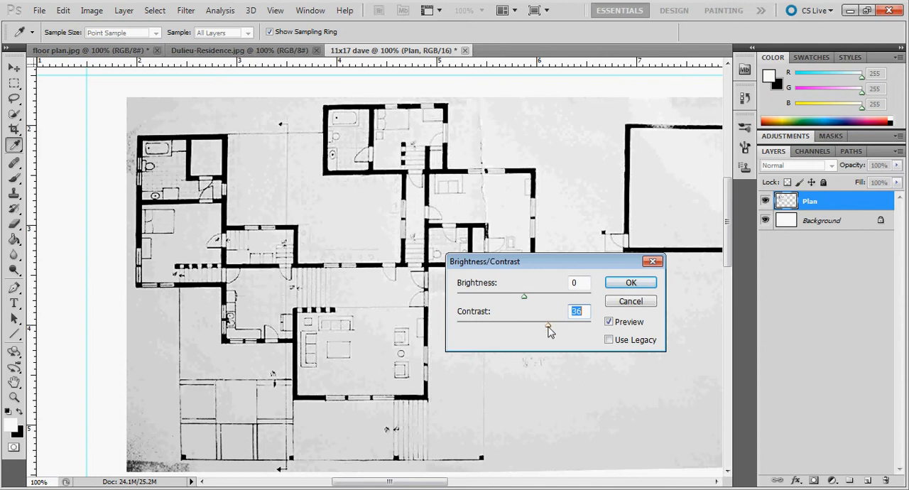
{"action": "mouse_move", "coordinate": [532, 298]}
{"action": "left_mouse_down"}
{"action": "mouse_move", "coordinate": [558, 298]}
{"action": "mouse_move", "coordinate": [514, 301]}
{"action": "mouse_move", "coordinate": [531, 301]}
{"action": "left_mouse_up"}
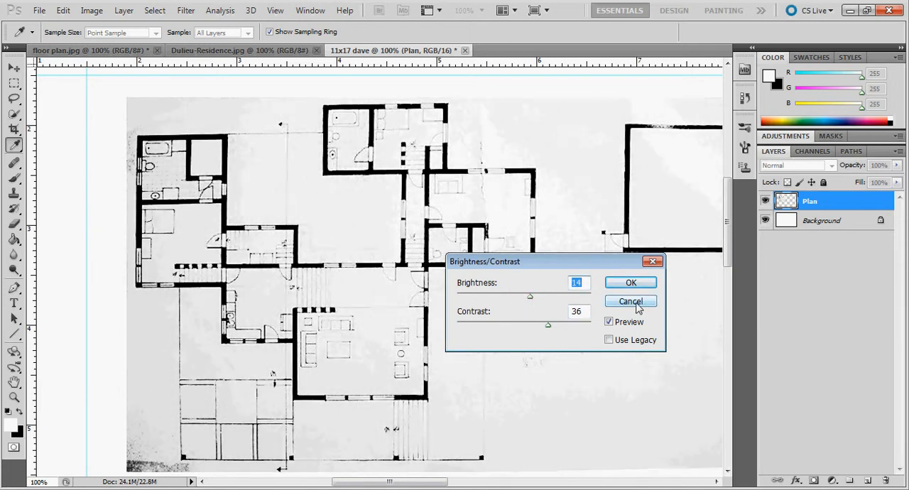
{"action": "left_click", "coordinate": [631, 302]}
{"action": "key", "text": "z"}
Step: Revert the Curves adjustment on the Plan layer by returning to the history state just before it
{"action": "left_click", "coordinate": [744, 97]}
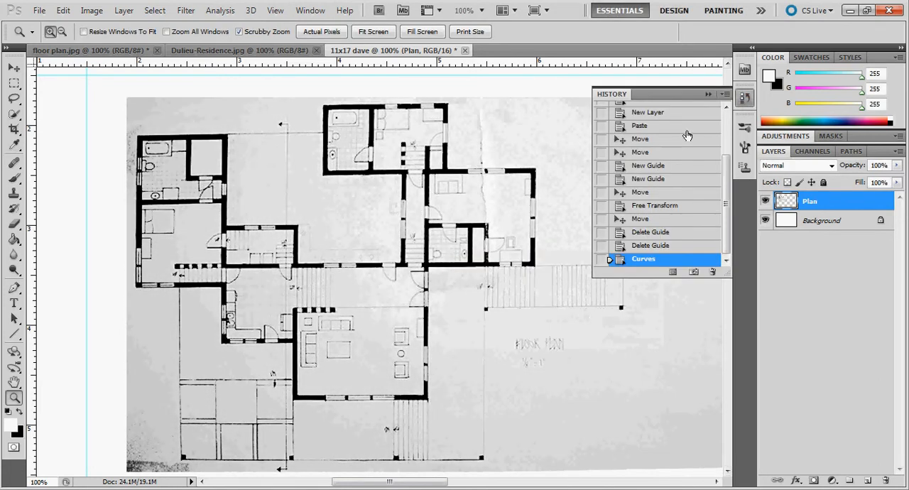
{"action": "left_click", "coordinate": [650, 245]}
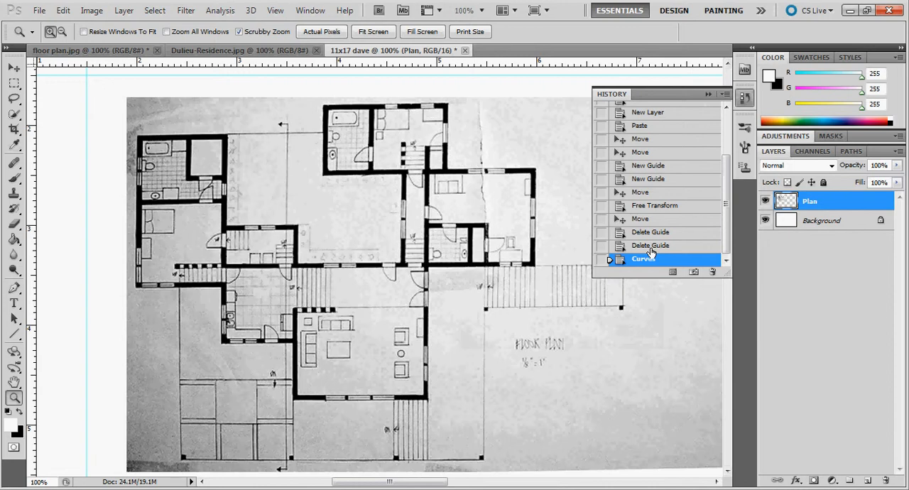
{"action": "left_click", "coordinate": [708, 95]}
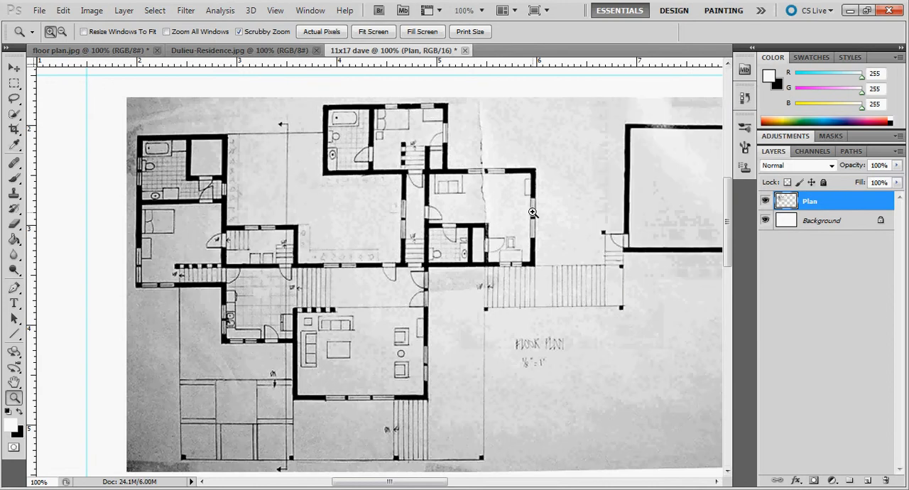
Step: Apply an S-shaped RGB Curves adjustment to the Plan layer with a raised middle point and points at input/output 89/85 and 179/221
{"action": "left_click", "coordinate": [92, 10]}
{"action": "mouse_move", "coordinate": [112, 47]}
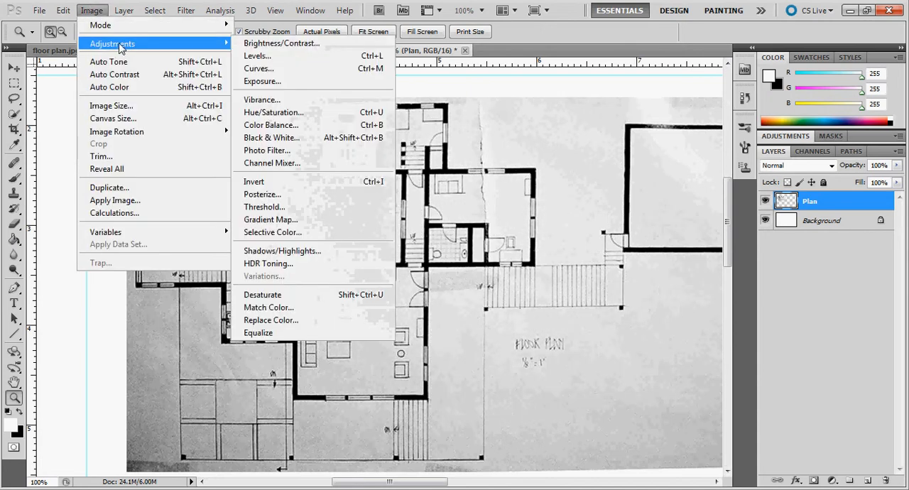
{"action": "left_click", "coordinate": [263, 66]}
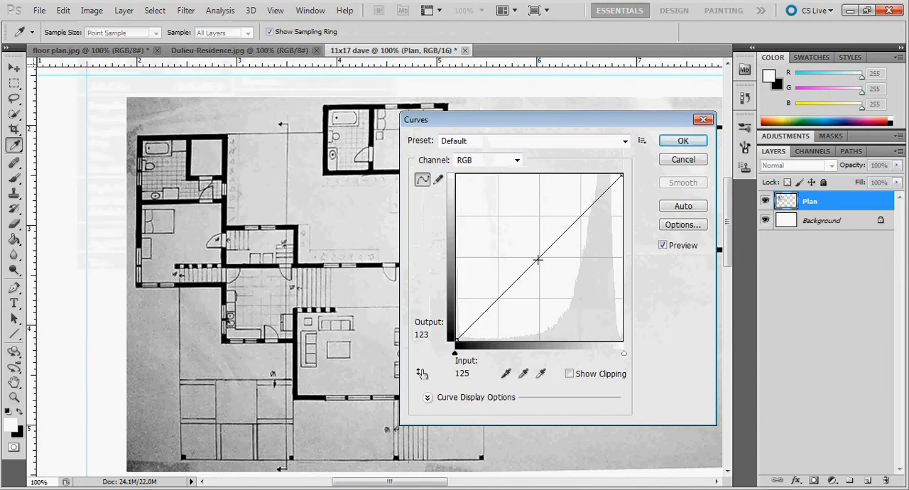
{"action": "left_click_drag", "start_coordinate": [538, 260], "coordinate": [514, 284]}
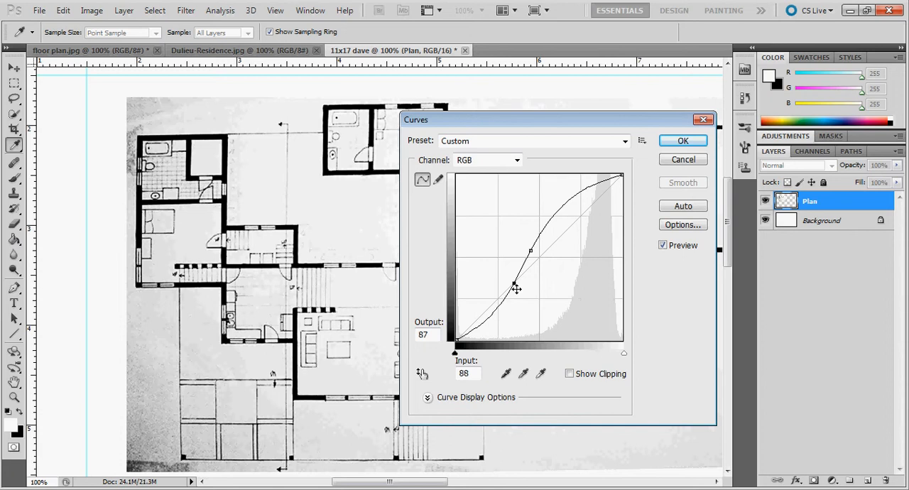
{"action": "left_click_drag", "start_coordinate": [513, 284], "coordinate": [514, 286]}
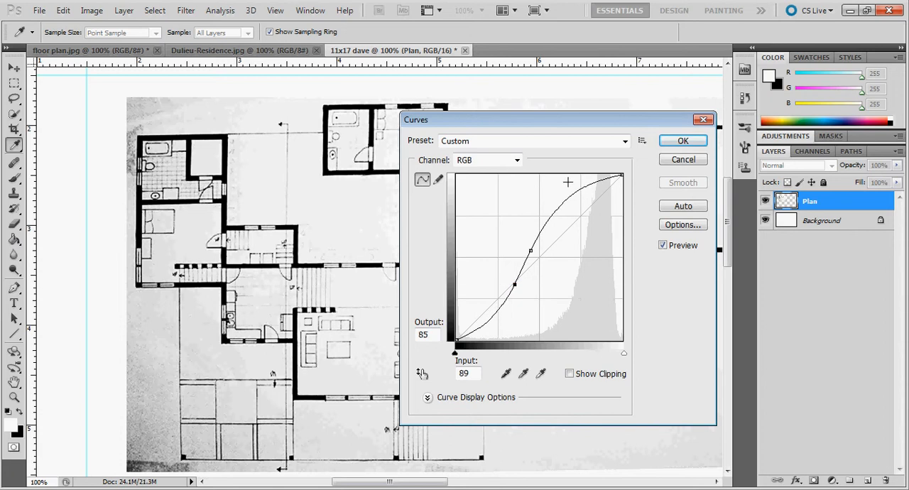
{"action": "mouse_move", "coordinate": [572, 195]}
{"action": "left_mouse_down"}
{"action": "mouse_move", "coordinate": [577, 204]}
{"action": "mouse_move", "coordinate": [572, 197]}
{"action": "left_mouse_up"}
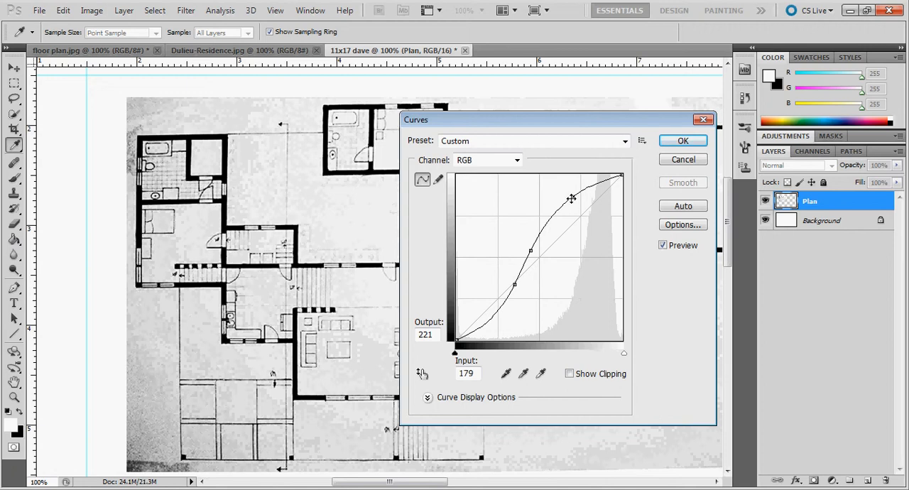
{"action": "left_click", "coordinate": [683, 140]}
{"action": "key", "text": "z"}
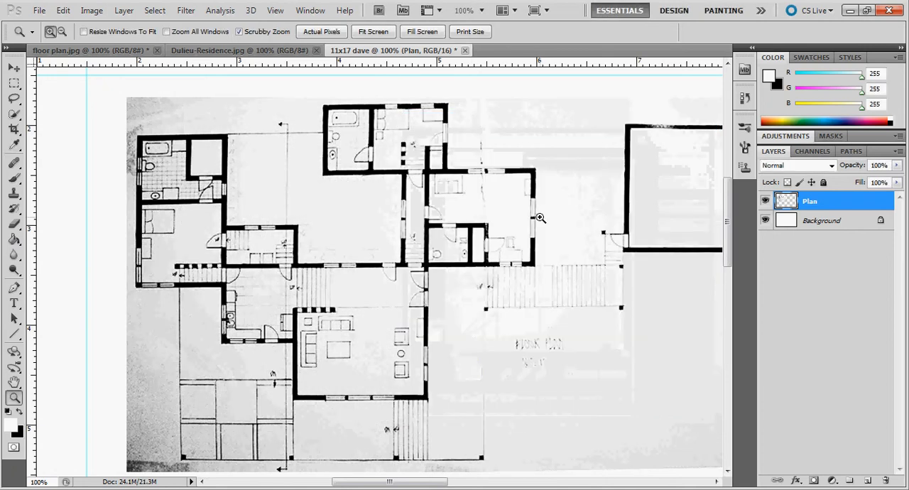
Step: Set up the Eraser with a brush size of 76 px and a hardness of 80%
{"action": "left_click", "coordinate": [455, 274], "text": "alt"}
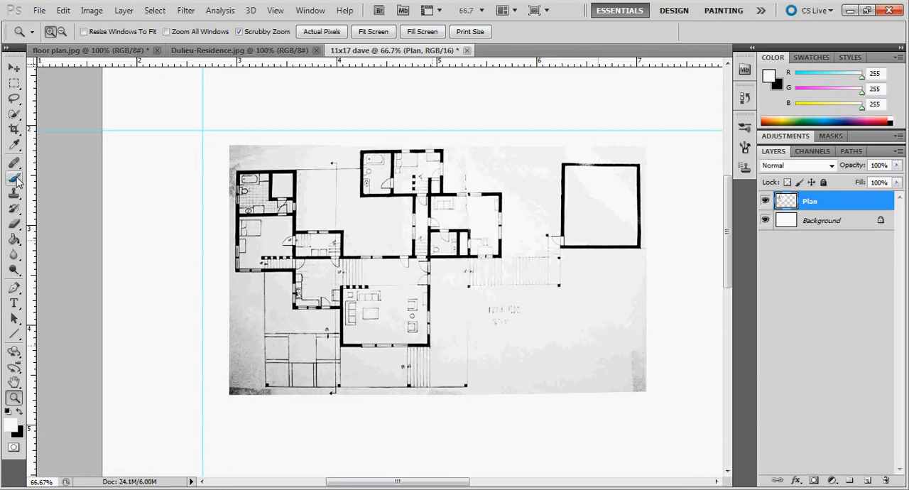
{"action": "left_click", "coordinate": [14, 224]}
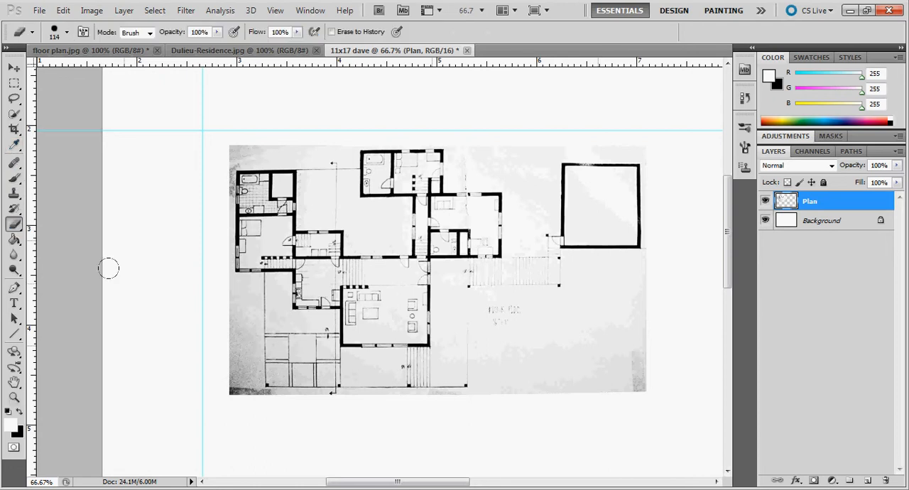
{"action": "left_click", "coordinate": [68, 33]}
{"action": "left_click_drag", "start_coordinate": [83, 74], "coordinate": [70, 80]}
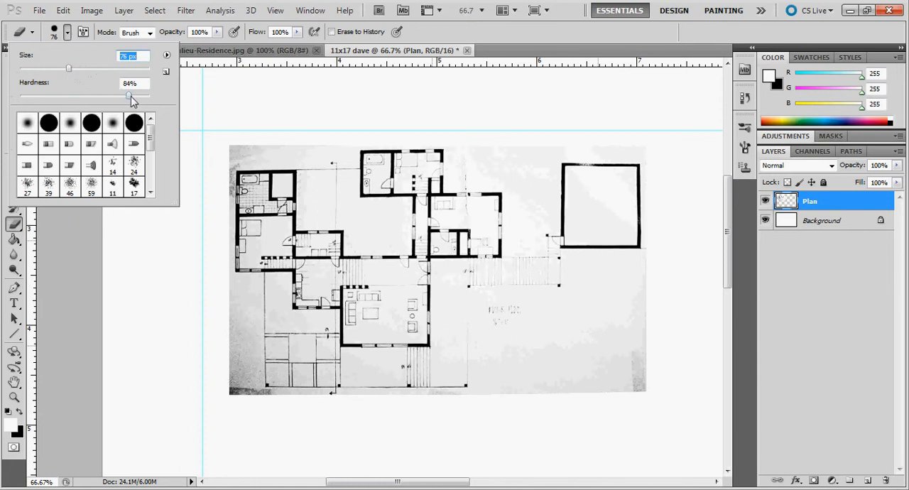
{"action": "left_click_drag", "start_coordinate": [131, 97], "coordinate": [126, 101]}
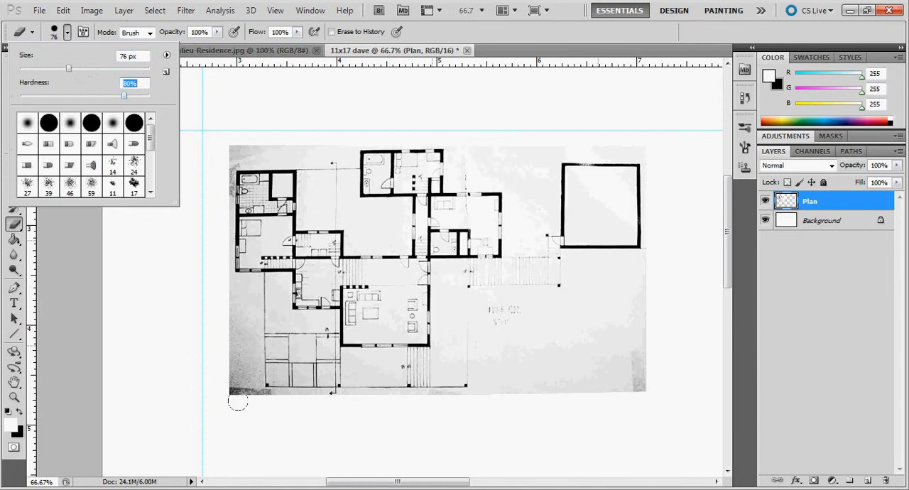
Step: Erase the grey background outside the floor plan at its lower-left corner, along its upper edge and around its lower-right area
{"action": "left_click", "coordinate": [231, 383]}
{"action": "mouse_move", "coordinate": [245, 375]}
{"action": "left_mouse_down"}
{"action": "mouse_move", "coordinate": [234, 396]}
{"action": "mouse_move", "coordinate": [231, 284]}
{"action": "left_mouse_up"}
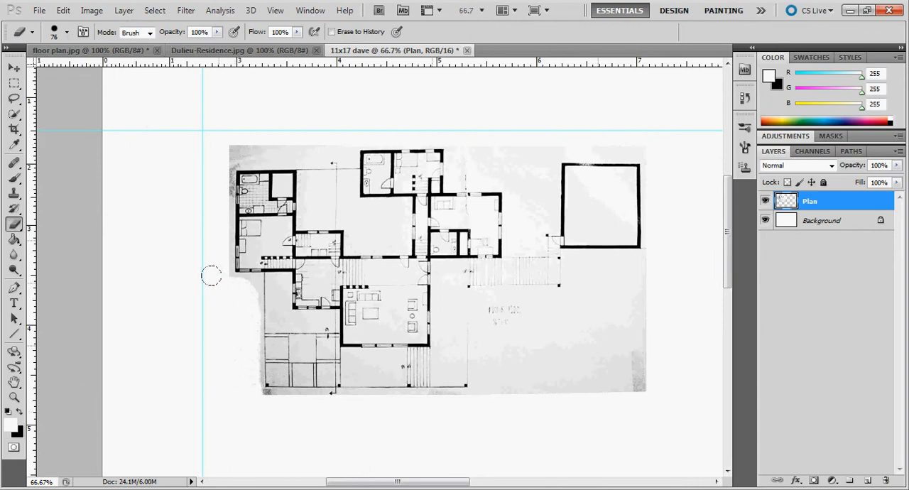
{"action": "right_click", "coordinate": [205, 52]}
{"action": "left_click", "coordinate": [174, 168]}
{"action": "left_click_drag", "start_coordinate": [214, 142], "coordinate": [313, 142]}
{"action": "mouse_move", "coordinate": [469, 119]}
{"action": "left_mouse_down"}
{"action": "mouse_move", "coordinate": [484, 152]}
{"action": "mouse_move", "coordinate": [527, 150]}
{"action": "mouse_move", "coordinate": [552, 130]}
{"action": "mouse_move", "coordinate": [644, 136]}
{"action": "left_mouse_up"}
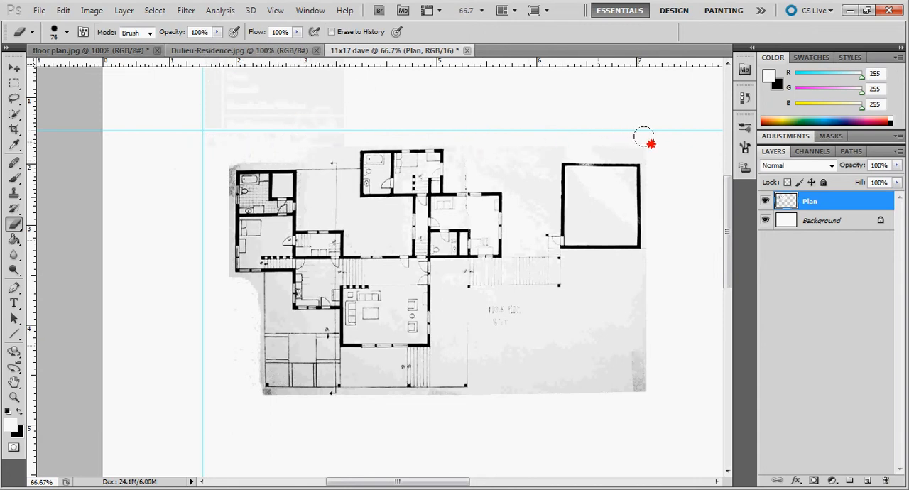
{"action": "mouse_move", "coordinate": [625, 411]}
{"action": "left_mouse_down"}
{"action": "mouse_move", "coordinate": [629, 263]}
{"action": "mouse_move", "coordinate": [577, 265]}
{"action": "mouse_move", "coordinate": [573, 294]}
{"action": "mouse_move", "coordinate": [539, 304]}
{"action": "mouse_move", "coordinate": [537, 343]}
{"action": "mouse_move", "coordinate": [484, 340]}
{"action": "mouse_move", "coordinate": [485, 384]}
{"action": "mouse_move", "coordinate": [607, 377]}
{"action": "mouse_move", "coordinate": [601, 299]}
{"action": "mouse_move", "coordinate": [574, 301]}
{"action": "mouse_move", "coordinate": [567, 343]}
{"action": "mouse_move", "coordinate": [596, 351]}
{"action": "mouse_move", "coordinate": [556, 348]}
{"action": "left_mouse_up"}
Step: Outline the grey strip outside the left wing's outer wall with the Polygonal Lasso and erase it along the wall
{"action": "left_click", "coordinate": [13, 398]}
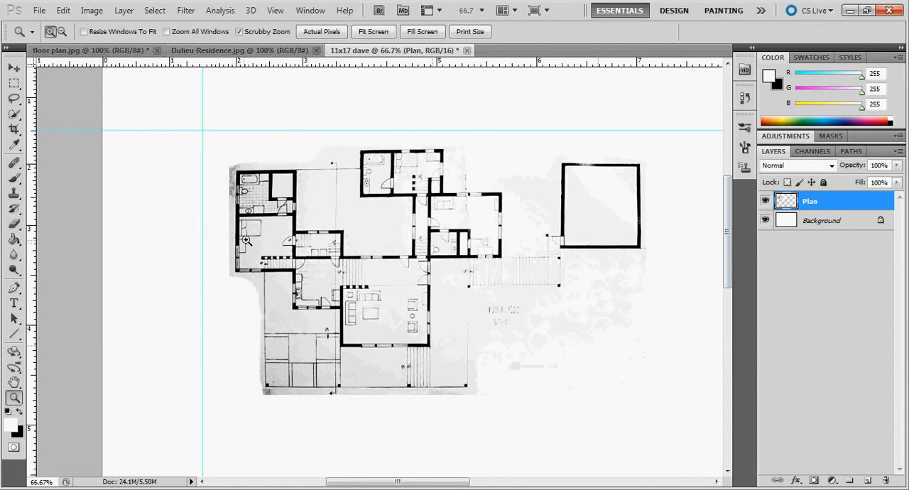
{"action": "left_click", "coordinate": [248, 228]}
{"action": "left_click", "coordinate": [235, 196]}
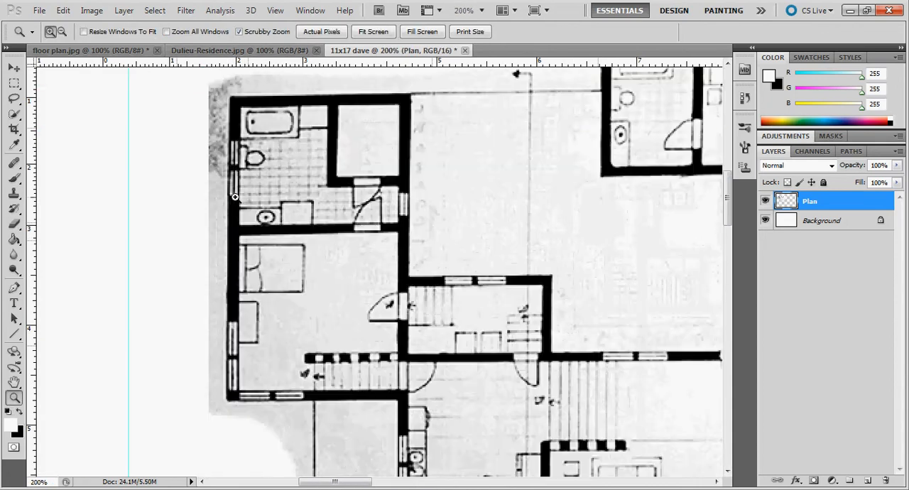
{"action": "left_click", "coordinate": [13, 98]}
{"action": "left_click", "coordinate": [53, 112]}
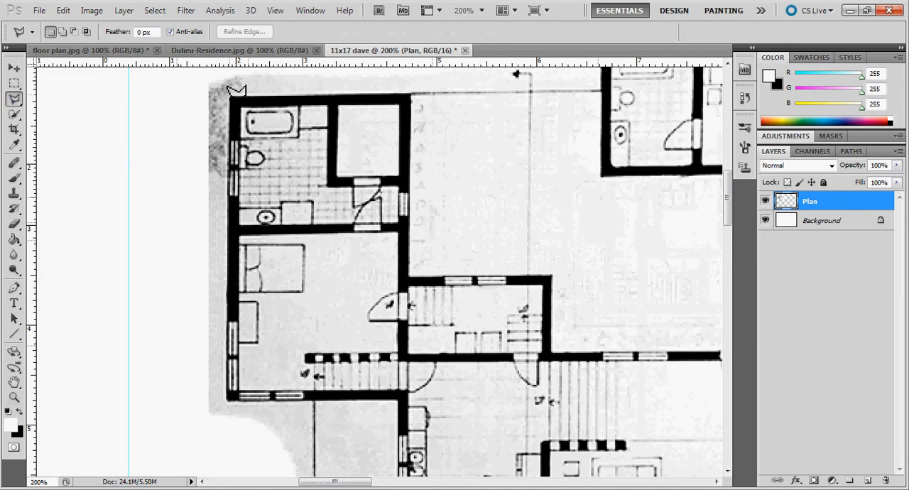
{"action": "left_click", "coordinate": [231, 99]}
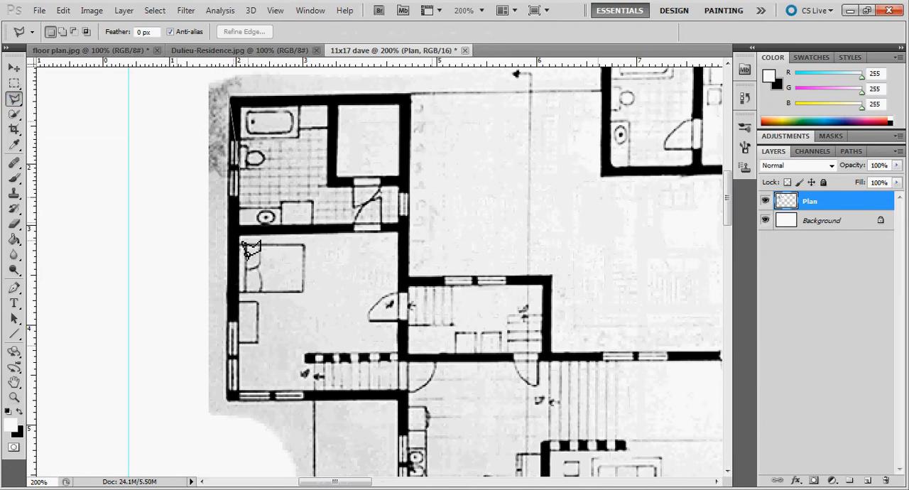
{"action": "left_click", "coordinate": [226, 430]}
{"action": "left_click", "coordinate": [181, 387]}
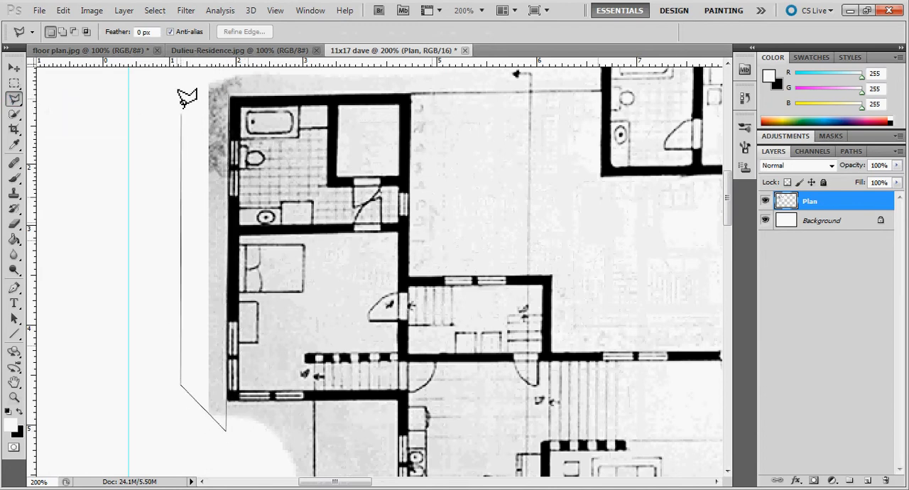
{"action": "left_click", "coordinate": [180, 81]}
{"action": "left_click", "coordinate": [232, 96]}
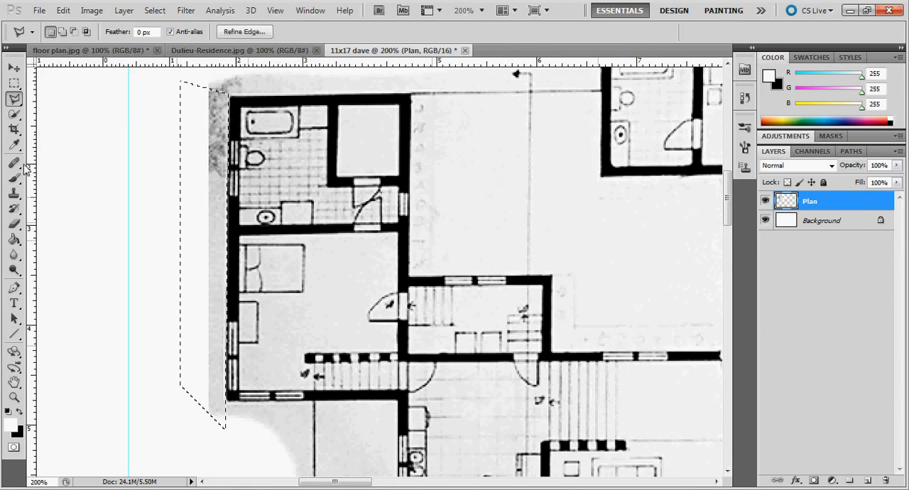
{"action": "key", "text": "b"}
{"action": "left_click_drag", "start_coordinate": [197, 103], "coordinate": [201, 372]}
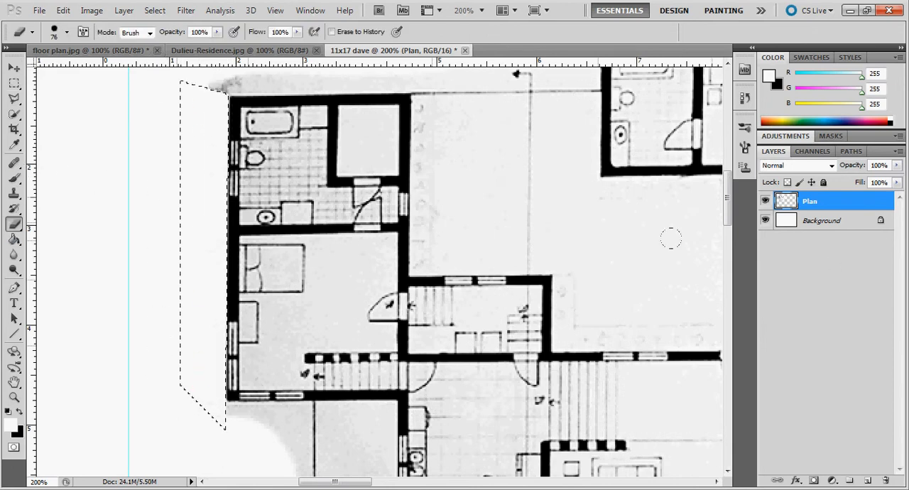
Step: Outline the grey margin beside and below the gridded terrace with the Polygonal Lasso, skirting the section arrow, and erase it
{"action": "left_click_drag", "start_coordinate": [727, 206], "coordinate": [735, 250]}
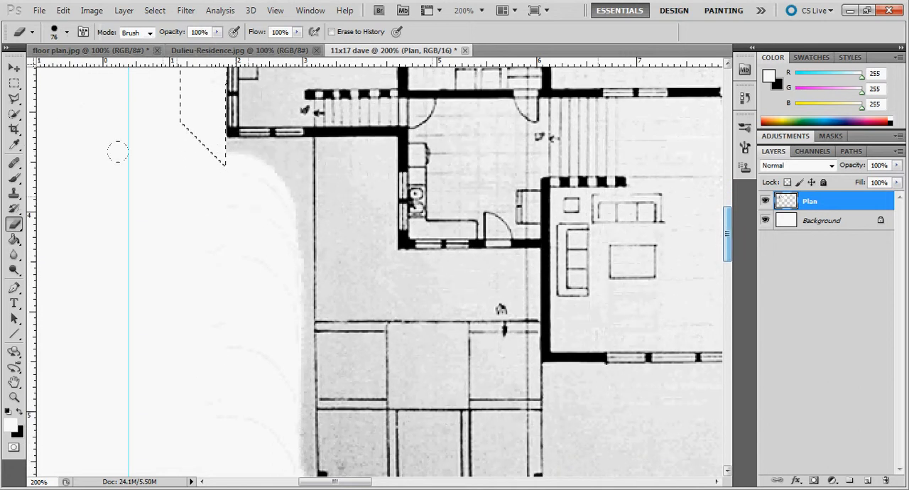
{"action": "left_click", "coordinate": [14, 98]}
{"action": "left_click", "coordinate": [184, 159]}
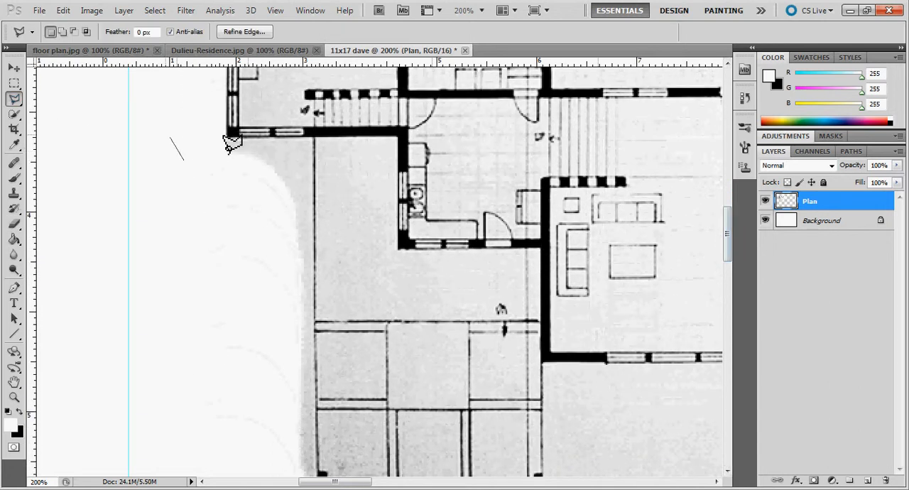
{"action": "left_click", "coordinate": [218, 141]}
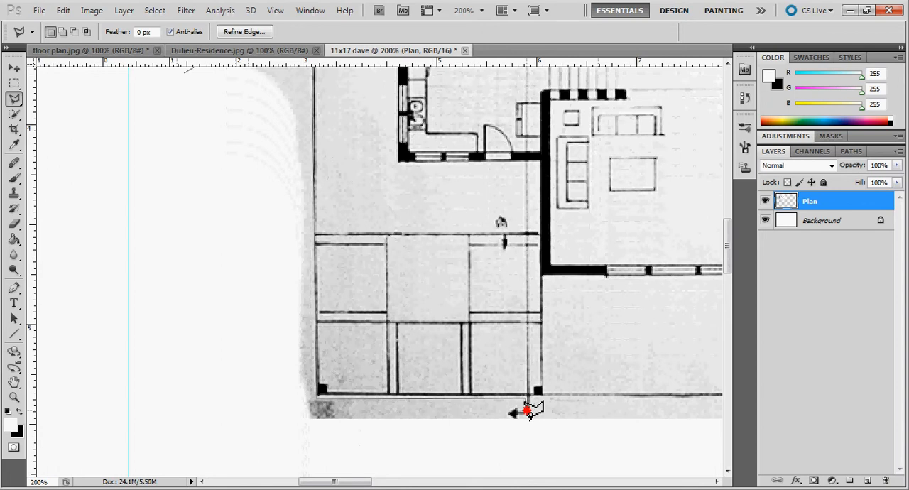
{"action": "left_click", "coordinate": [297, 443]}
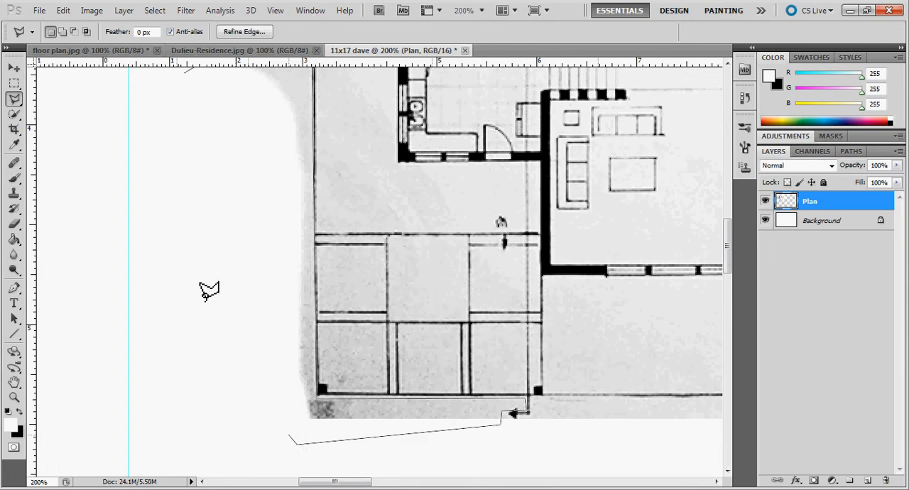
{"action": "left_click", "coordinate": [188, 81]}
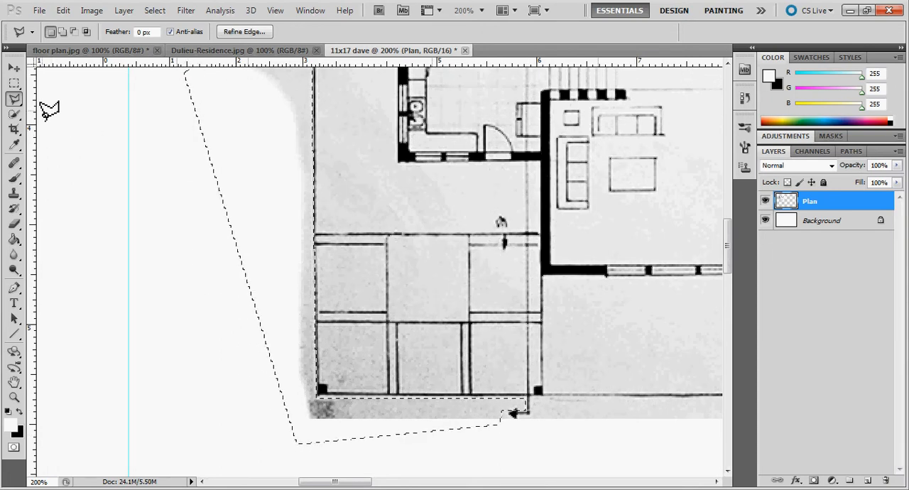
{"action": "left_click", "coordinate": [14, 223]}
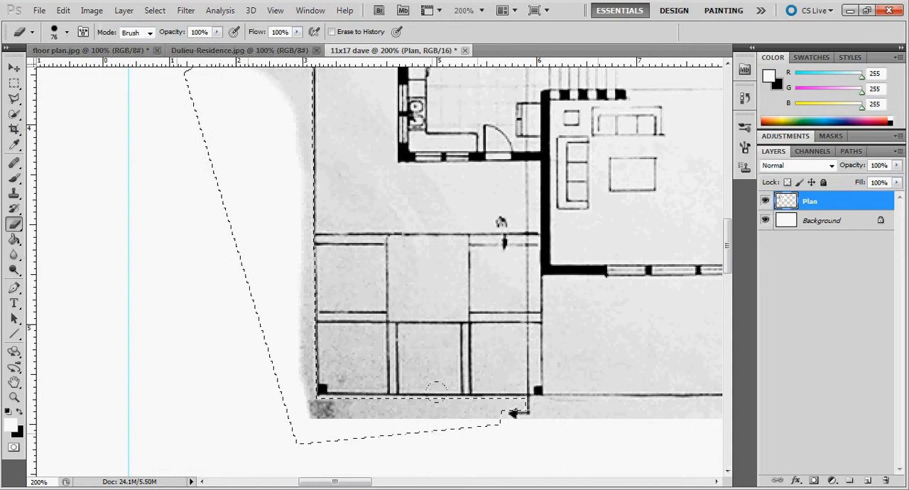
{"action": "mouse_move", "coordinate": [501, 409]}
{"action": "left_mouse_down"}
{"action": "mouse_move", "coordinate": [324, 409]}
{"action": "mouse_move", "coordinate": [301, 368]}
{"action": "mouse_move", "coordinate": [276, 65]}
{"action": "left_mouse_up"}
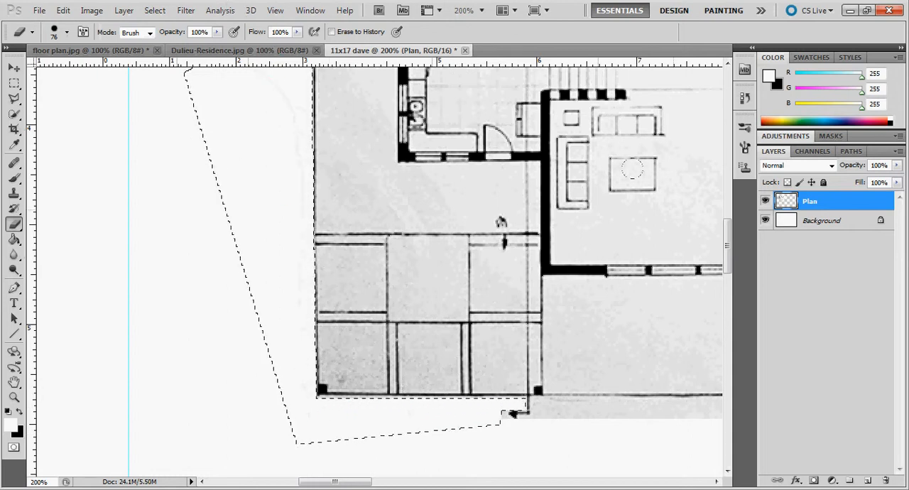
{"action": "left_click_drag", "start_coordinate": [727, 240], "coordinate": [727, 217]}
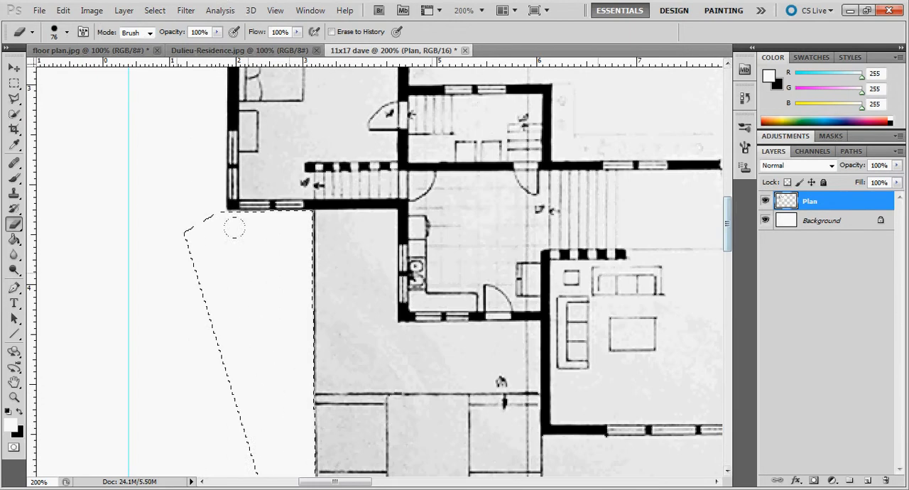
{"action": "scroll", "coordinate": [437, 368], "scroll_direction": "down", "scroll_amount": 5}
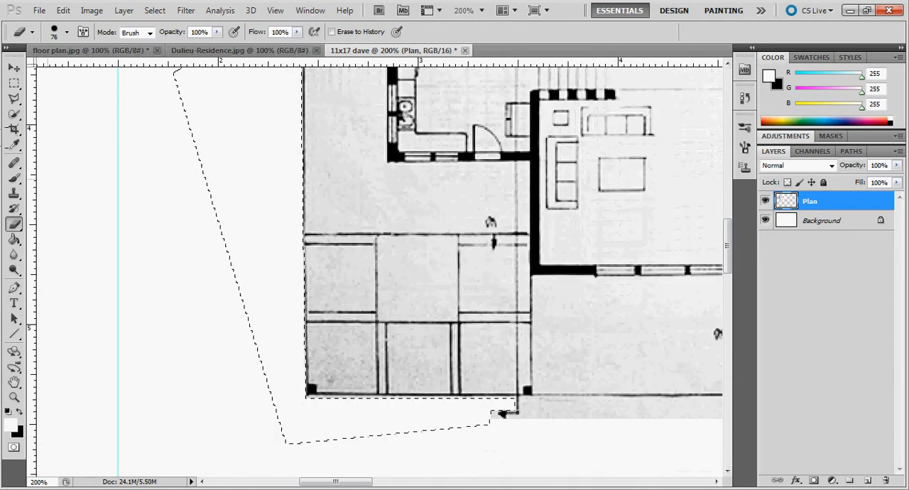
{"action": "left_click", "coordinate": [15, 98]}
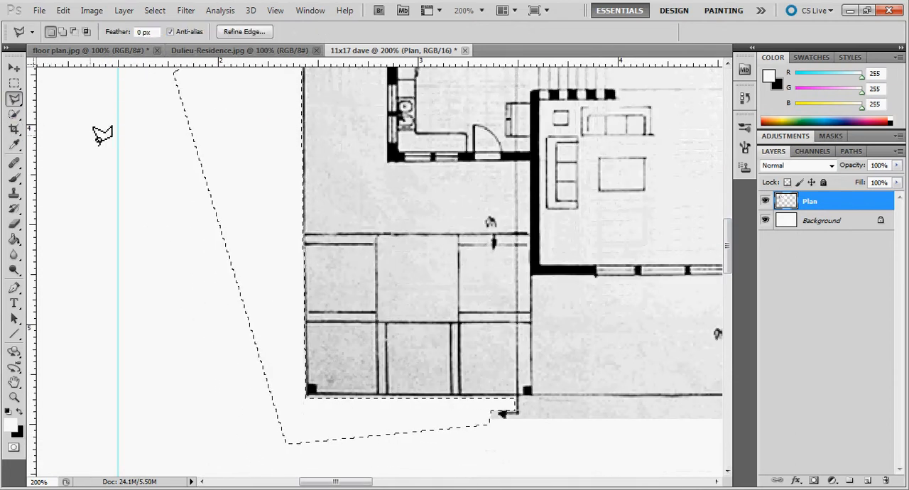
{"action": "left_click", "coordinate": [97, 133]}
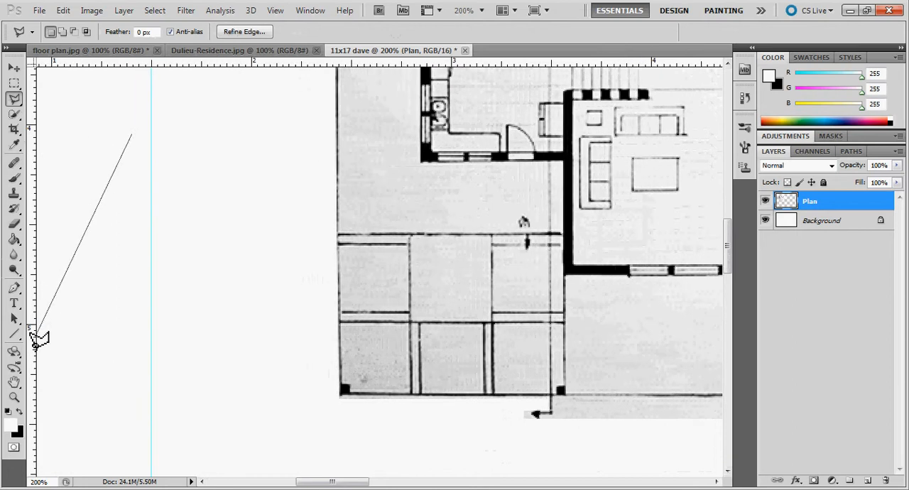
{"action": "key", "text": "Escape"}
Step: Deselect the outlined margin beside and below the gridded terrace
{"action": "left_click", "coordinate": [14, 398]}
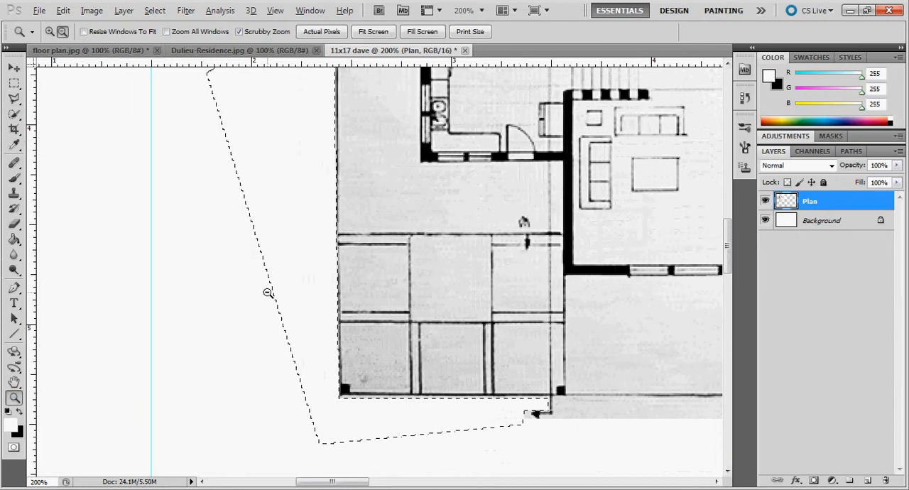
{"action": "left_click", "coordinate": [400, 311], "text": "alt"}
{"action": "left_click", "coordinate": [465, 227], "text": "alt"}
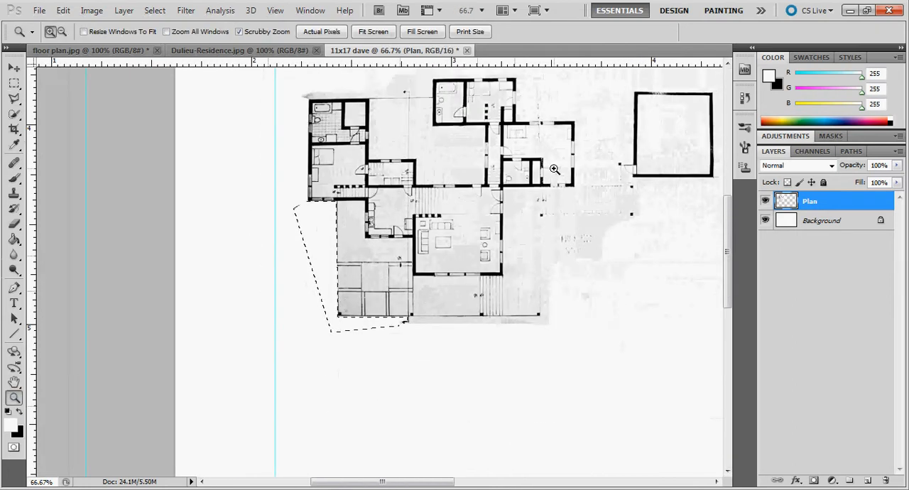
{"action": "left_click", "coordinate": [554, 169], "text": "alt"}
{"action": "left_click", "coordinate": [558, 143]}
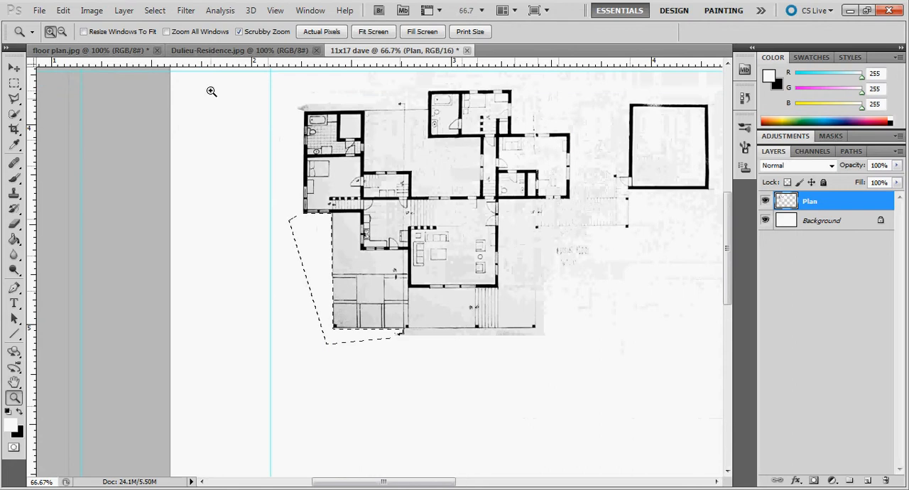
{"action": "left_click", "coordinate": [158, 11]}
{"action": "left_click", "coordinate": [175, 37]}
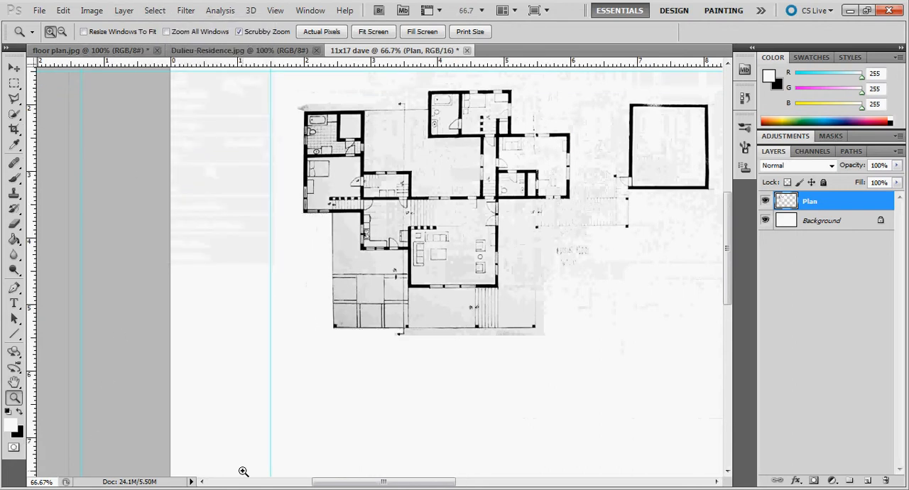
Step: Move the floor plan so its left wing's outer wall lines up with the vertical guide and its upper wall sits just below the horizontal guide
{"action": "left_click_drag", "start_coordinate": [387, 482], "coordinate": [419, 482]}
{"action": "scroll", "coordinate": [338, 373], "scroll_direction": "up", "scroll_amount": 1}
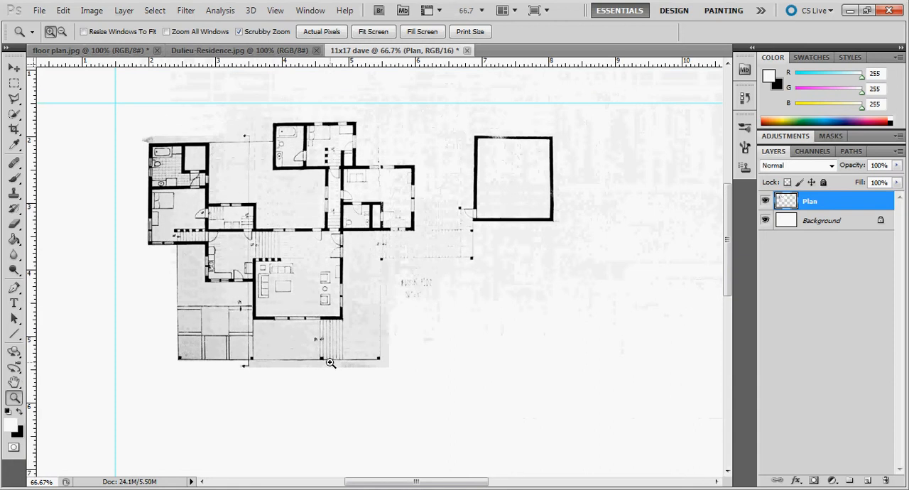
{"action": "scroll", "coordinate": [330, 363], "scroll_direction": "up", "scroll_amount": 1}
{"action": "left_click", "coordinate": [279, 234]}
{"action": "left_click", "coordinate": [278, 234]}
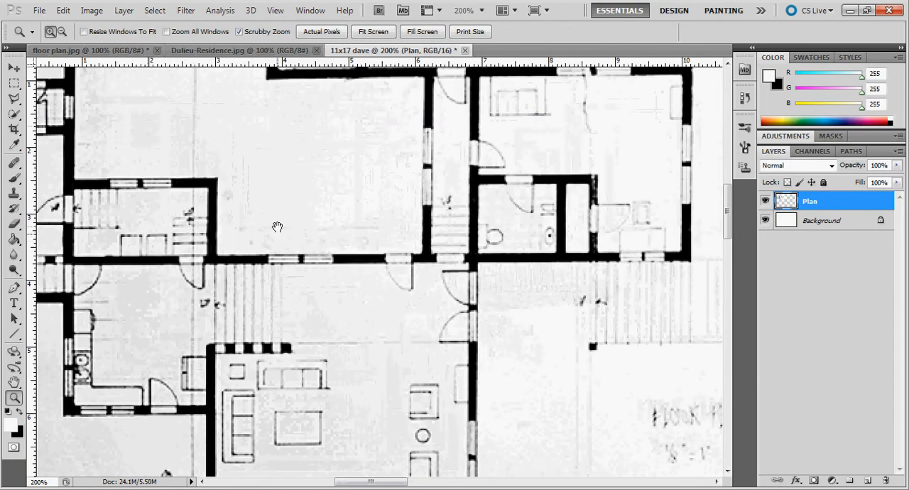
{"action": "left_click", "coordinate": [294, 225], "text": "alt"}
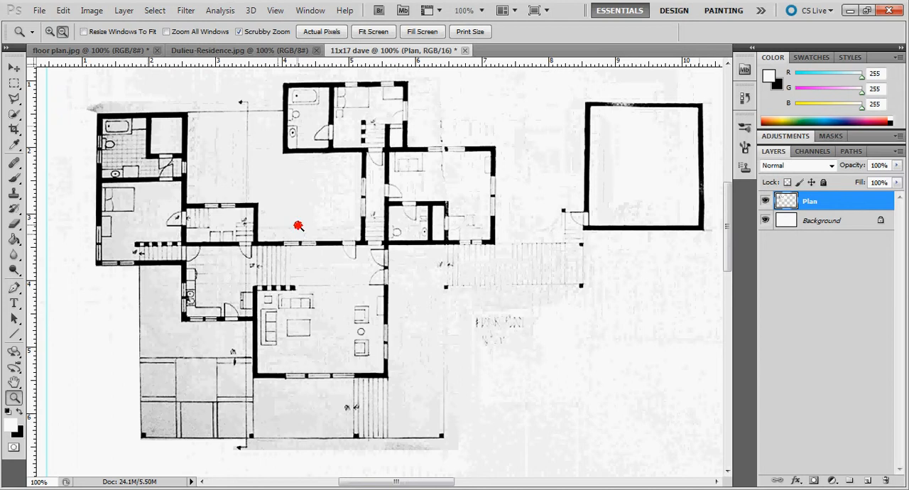
{"action": "left_click", "coordinate": [299, 228], "text": "alt"}
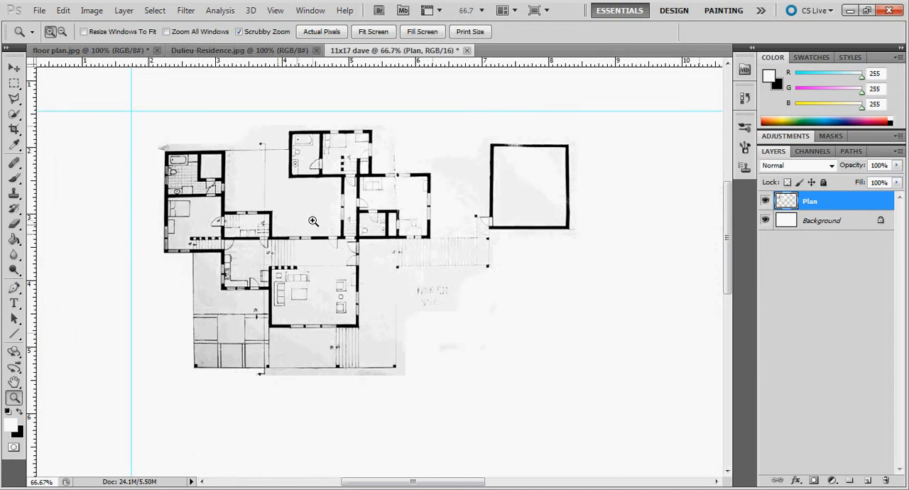
{"action": "left_click", "coordinate": [15, 68]}
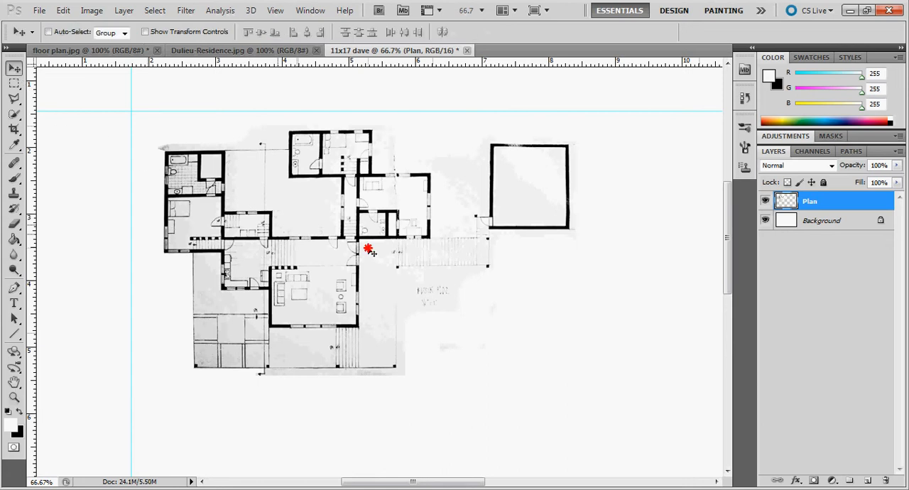
{"action": "mouse_move", "coordinate": [368, 249]}
{"action": "left_mouse_down"}
{"action": "mouse_move", "coordinate": [331, 243]}
{"action": "mouse_move", "coordinate": [329, 215]}
{"action": "mouse_move", "coordinate": [339, 205]}
{"action": "mouse_move", "coordinate": [336, 213]}
{"action": "left_mouse_up"}
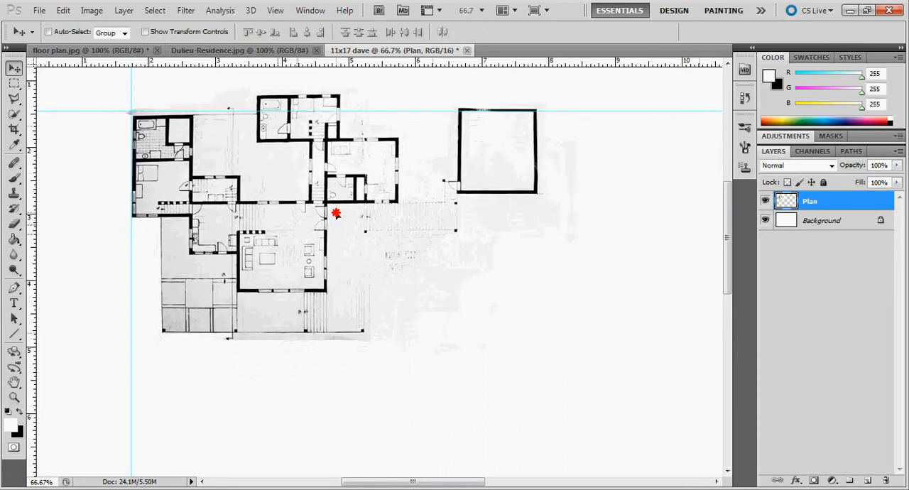
Step: Copy the entire Dulieu-Residence.jpg photo and paste it into the 11x17 dave sheet
{"action": "left_click", "coordinate": [234, 52]}
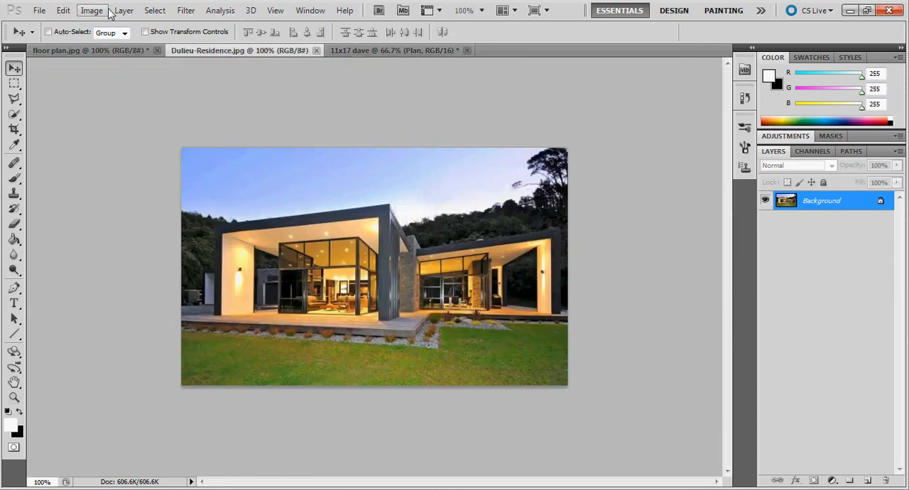
{"action": "left_click", "coordinate": [152, 10]}
{"action": "left_click", "coordinate": [161, 25]}
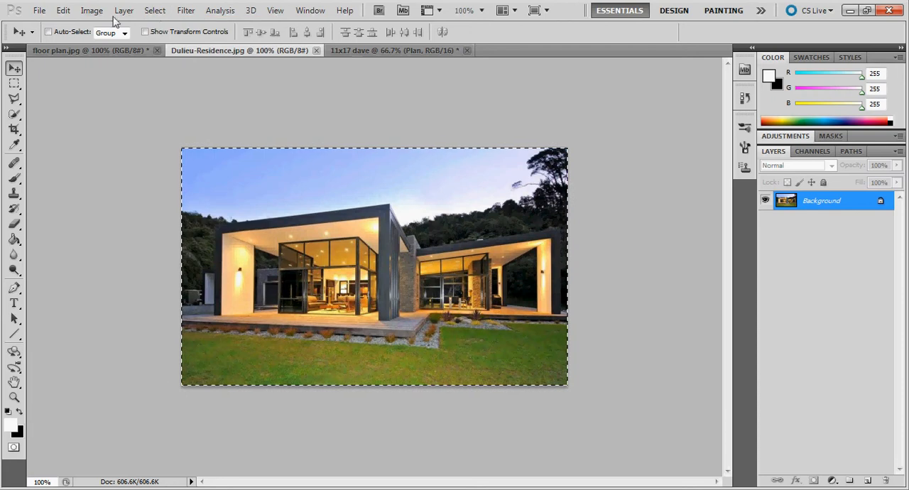
{"action": "left_click", "coordinate": [63, 13]}
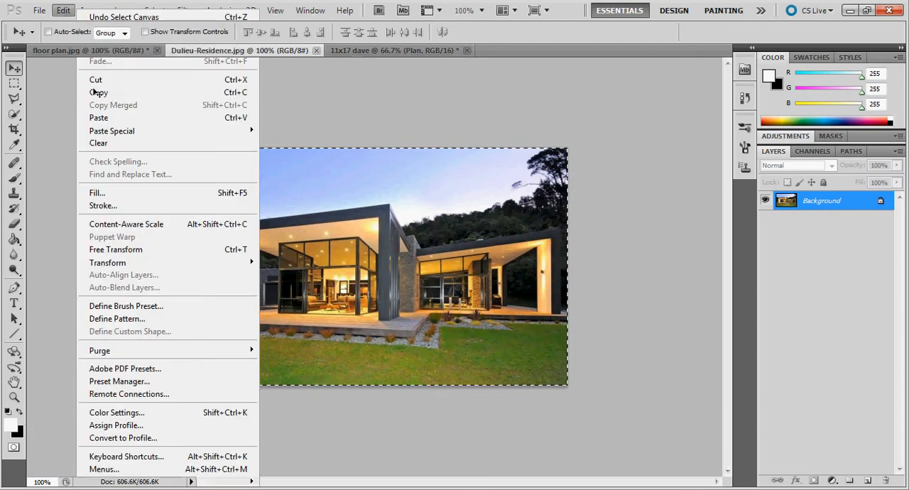
{"action": "left_click", "coordinate": [95, 91]}
{"action": "left_click", "coordinate": [359, 49]}
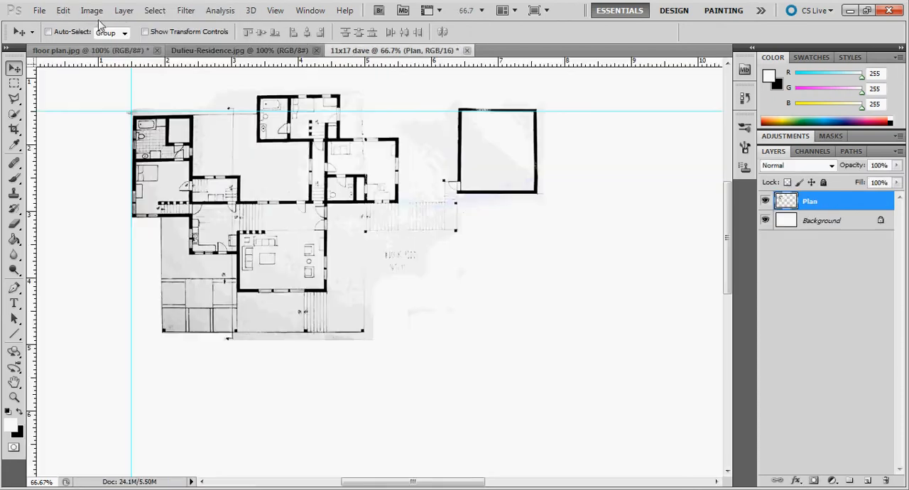
{"action": "left_click", "coordinate": [64, 11]}
{"action": "left_click", "coordinate": [100, 118]}
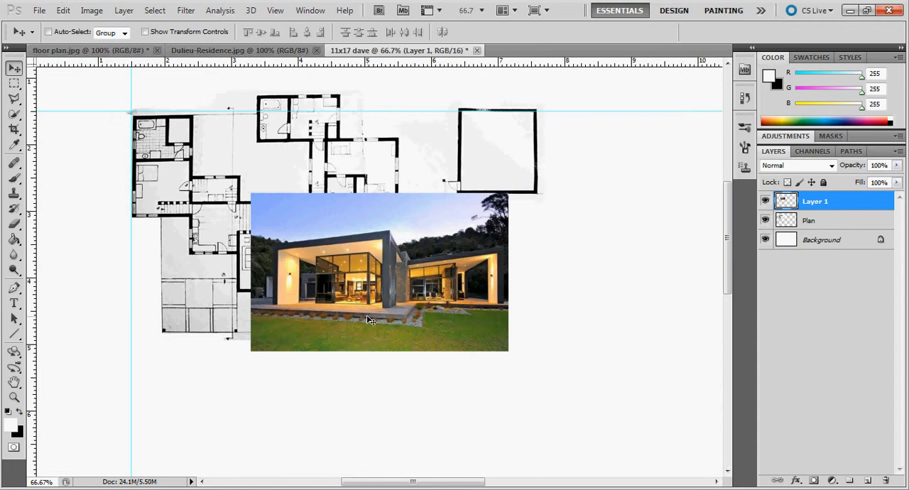
Step: Move the pasted house photo into the empty area below the floor plan
{"action": "left_click_drag", "start_coordinate": [367, 299], "coordinate": [403, 410]}
{"action": "scroll", "coordinate": [437, 236], "scroll_direction": "down", "scroll_amount": 5}
{"action": "left_click_drag", "start_coordinate": [430, 296], "coordinate": [440, 354]}
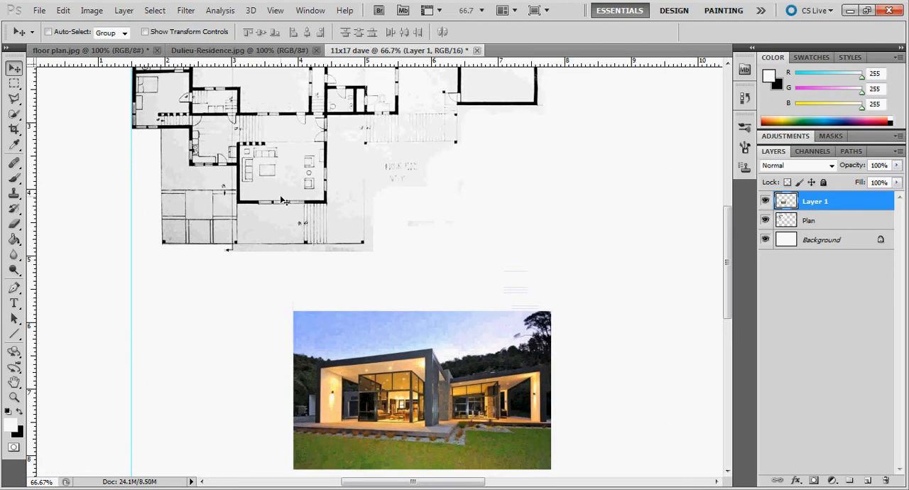
Step: Scale the house photo proportionally to about 162.5% so its left edge meets the vertical guide
{"action": "left_click", "coordinate": [63, 10]}
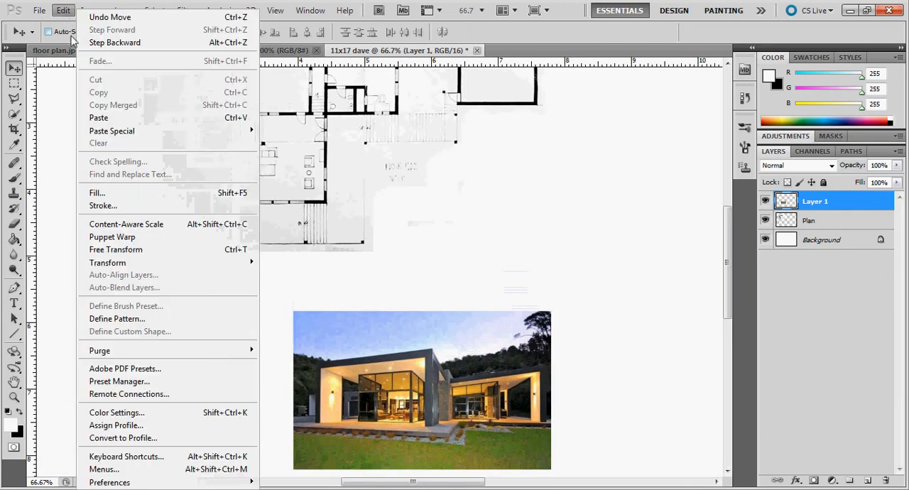
{"action": "mouse_move", "coordinate": [134, 262]}
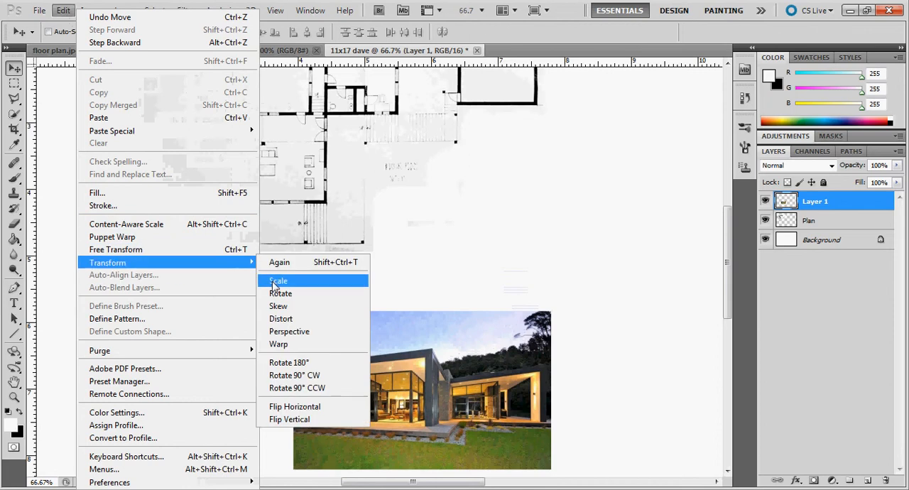
{"action": "left_click", "coordinate": [331, 279]}
{"action": "left_click_drag", "start_coordinate": [289, 311], "coordinate": [120, 238]}
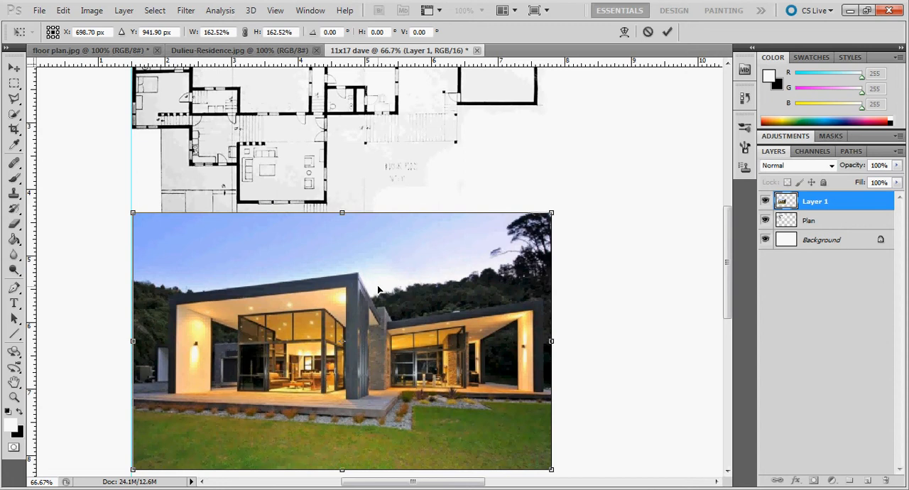
Step: Nudge the scaled photo down to Y 1022.90 px, just clear of the plan's terrace, and apply the transform
{"action": "key", "text": "Down"}
{"action": "key", "text": "Down"}
{"action": "key", "text": "Down"}
{"action": "key", "text": "Down"}
{"action": "key", "text": "Down"}
{"action": "key", "text": "Down"}
{"action": "key", "text": "Down"}
{"action": "key", "text": "Down"}
{"action": "key", "text": "Down"}
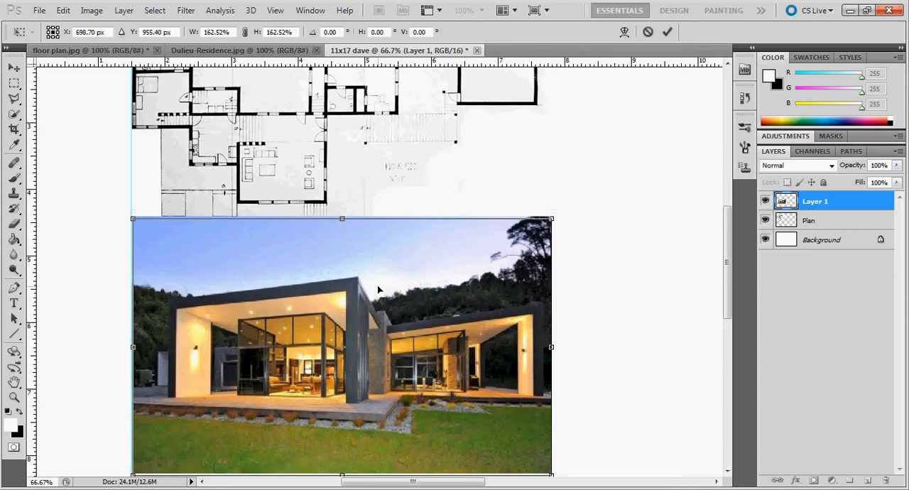
{"action": "key", "text": "Down"}
{"action": "key", "text": "Down"}
{"action": "key", "text": "Down"}
{"action": "key", "text": "Down"}
{"action": "key", "text": "Down"}
{"action": "key", "text": "Down"}
{"action": "key", "text": "Down"}
{"action": "key", "text": "Down"}
{"action": "key", "text": "Down"}
{"action": "key", "text": "Down"}
{"action": "key", "text": "Down"}
{"action": "key", "text": "Down"}
{"action": "key", "text": "Down"}
{"action": "key", "text": "Down"}
{"action": "key", "text": "Down"}
{"action": "key", "text": "Down"}
{"action": "key", "text": "Down"}
{"action": "key", "text": "Down"}
{"action": "key", "text": "Down"}
{"action": "key", "text": "Down"}
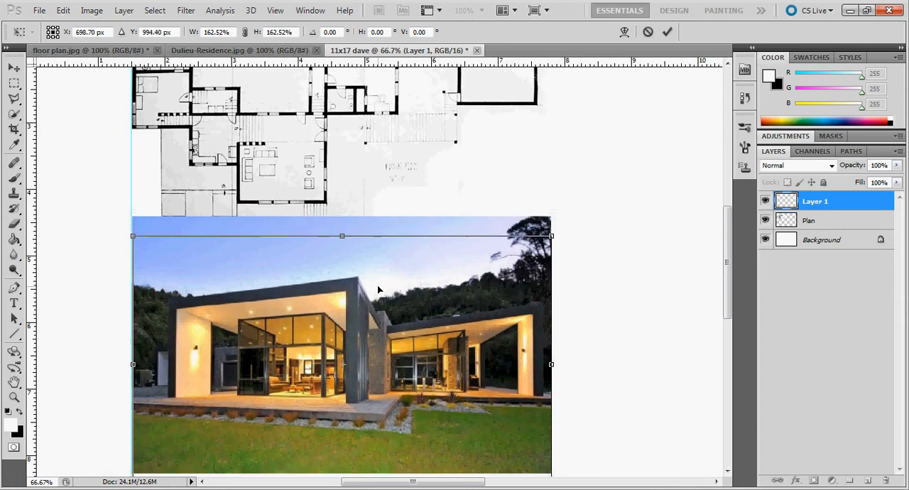
{"action": "key", "text": "Down"}
{"action": "key", "text": "Down"}
{"action": "key", "text": "Down"}
{"action": "key", "text": "Down"}
{"action": "key", "text": "Down"}
{"action": "key", "text": "Down"}
{"action": "key", "text": "Down"}
{"action": "key", "text": "Down"}
{"action": "key", "text": "Down"}
{"action": "key", "text": "Down"}
{"action": "key", "text": "Down"}
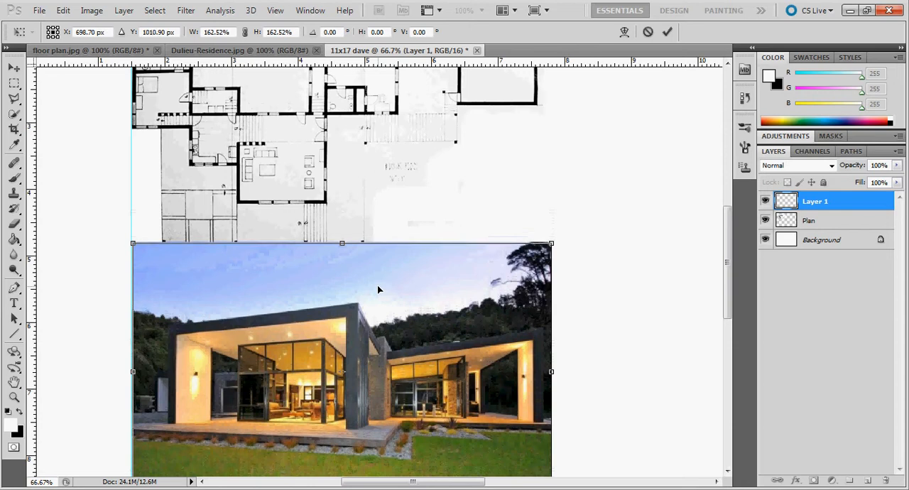
{"action": "key", "text": "Down"}
{"action": "key", "text": "Down"}
{"action": "key", "text": "Down"}
{"action": "key", "text": "Down"}
{"action": "key", "text": "Down"}
{"action": "key", "text": "Down"}
{"action": "key", "text": "Down"}
{"action": "key", "text": "Down"}
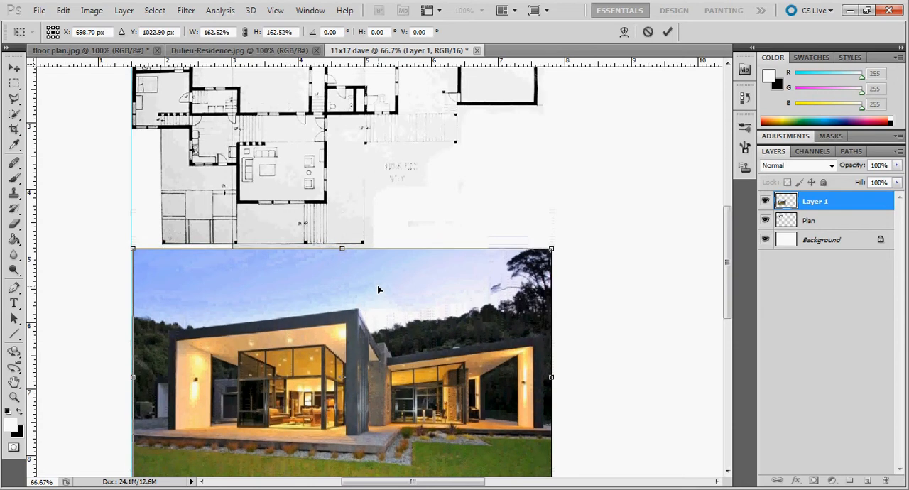
{"action": "key", "text": "Return"}
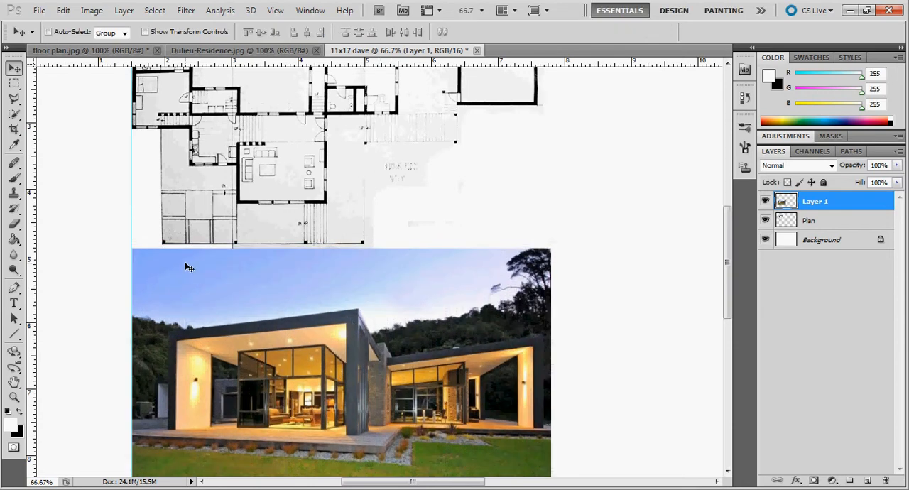
Step: Outline the sky and hills above the house's roofline with the Polygonal Lasso, closing the selection around the photo's upper edge
{"action": "left_click", "coordinate": [15, 99]}
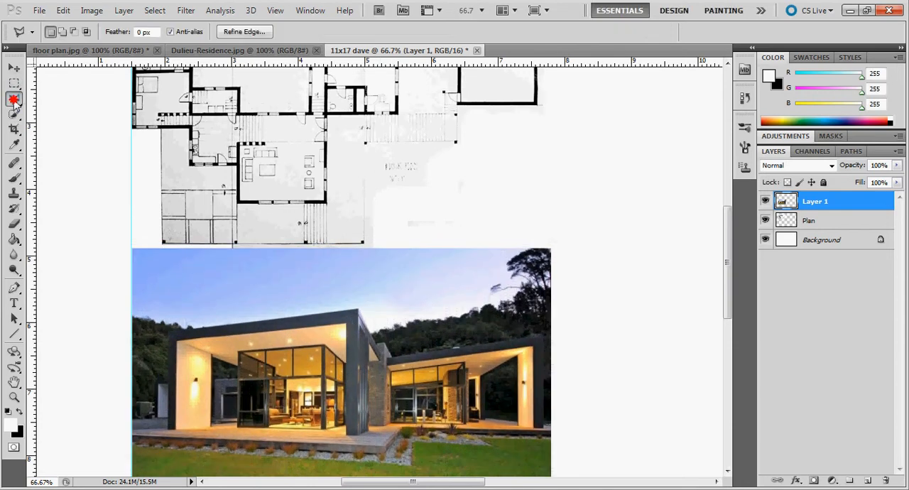
{"action": "left_click", "coordinate": [562, 331]}
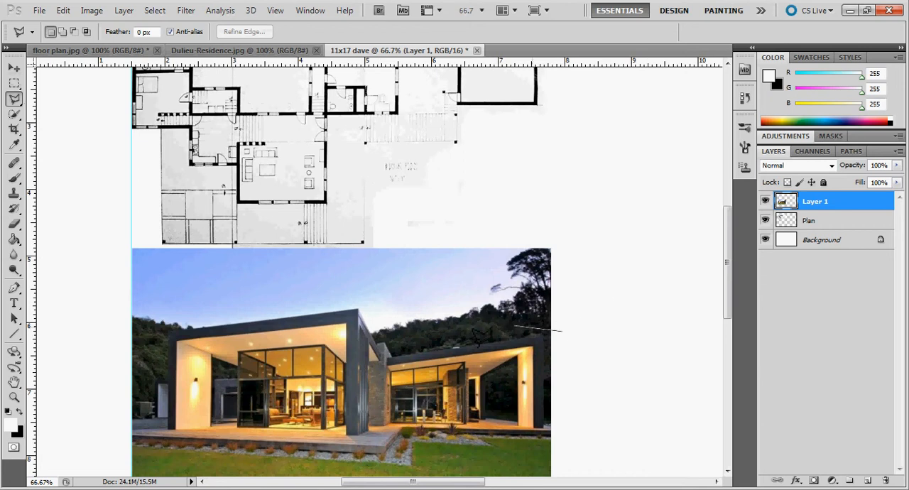
{"action": "left_click", "coordinate": [388, 345]}
{"action": "left_click", "coordinate": [378, 342]}
{"action": "left_click", "coordinate": [353, 309]}
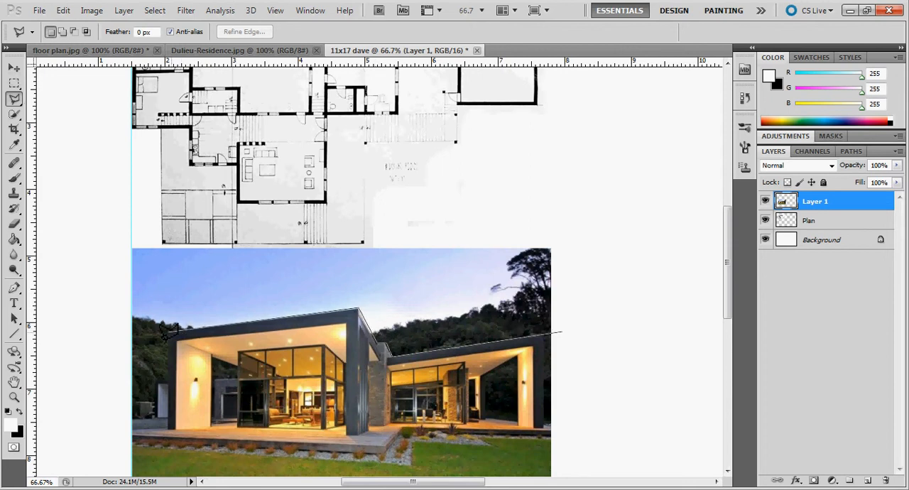
{"action": "left_click", "coordinate": [114, 338]}
{"action": "left_click", "coordinate": [112, 239]}
{"action": "left_click", "coordinate": [563, 226]}
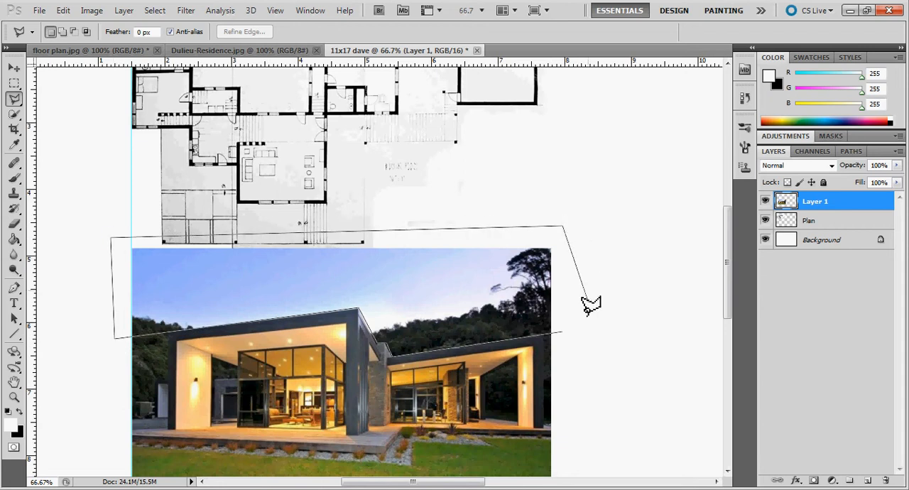
{"action": "left_click", "coordinate": [562, 332]}
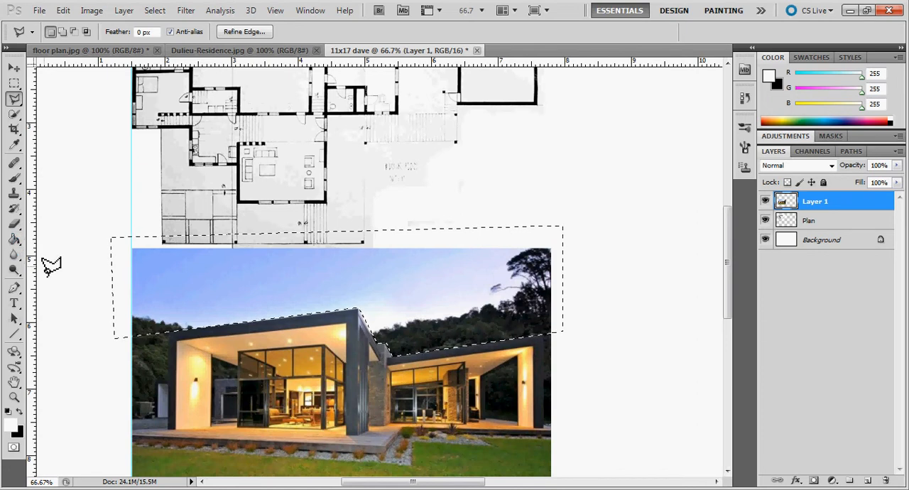
Step: Fade the selected sky and hills to white with downward linear gradients using the foreground-to-transparent preset, and deselect
{"action": "left_click", "coordinate": [14, 239]}
{"action": "left_click", "coordinate": [42, 239]}
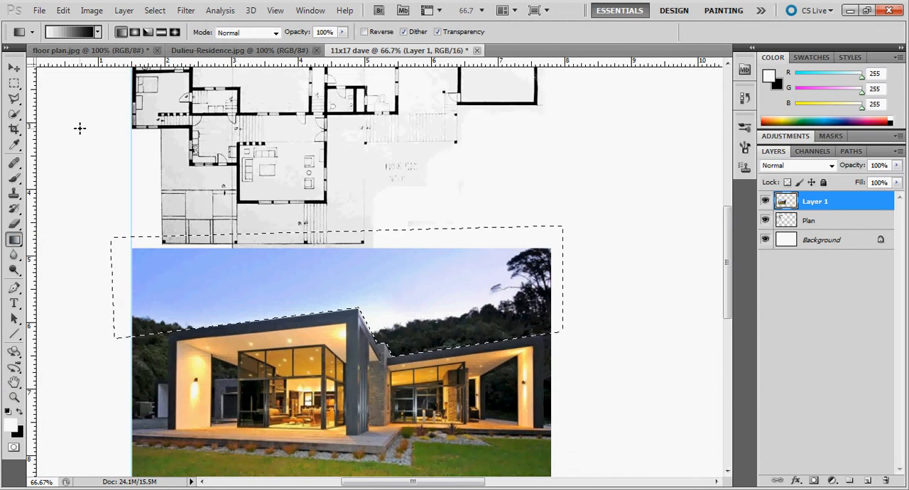
{"action": "left_click", "coordinate": [98, 32]}
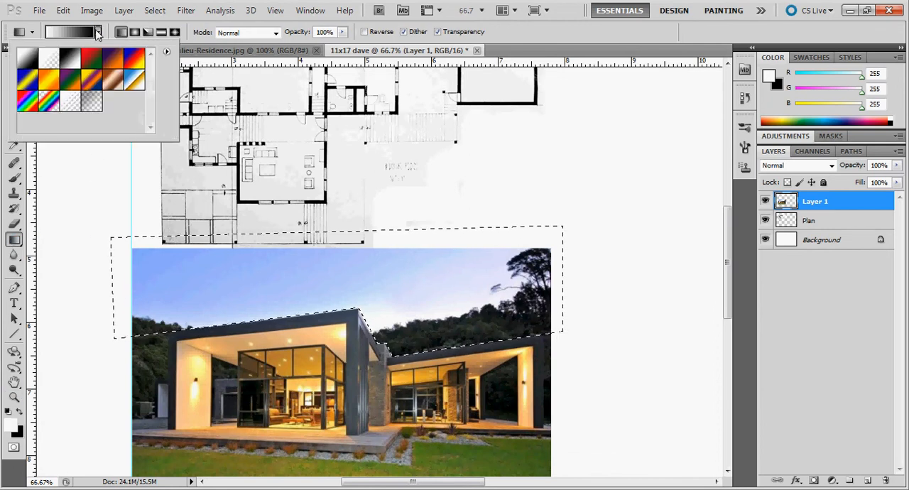
{"action": "left_click", "coordinate": [47, 60]}
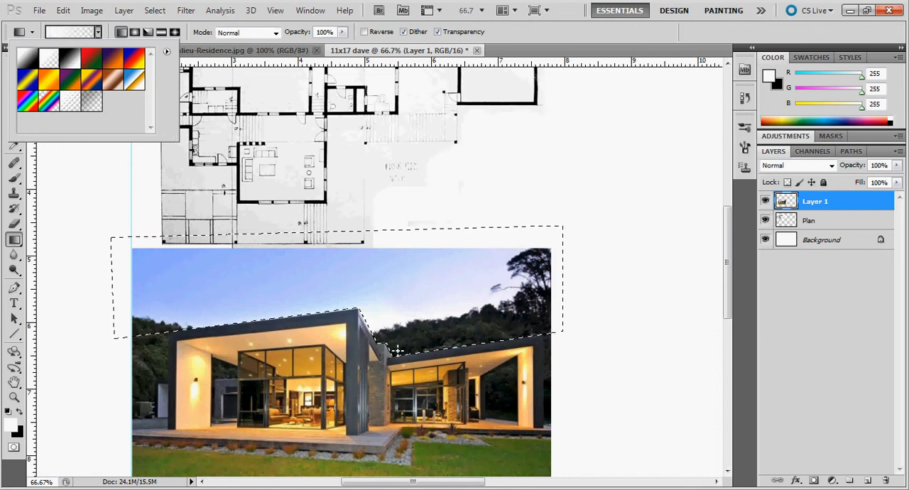
{"action": "left_click", "coordinate": [379, 209]}
{"action": "left_click_drag", "start_coordinate": [377, 211], "coordinate": [386, 265]}
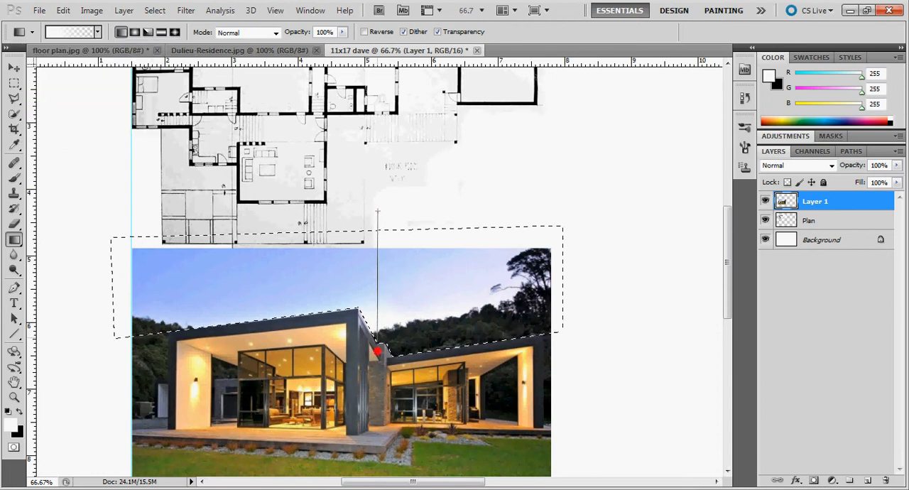
{"action": "left_click_drag", "start_coordinate": [377, 360], "coordinate": [378, 361]}
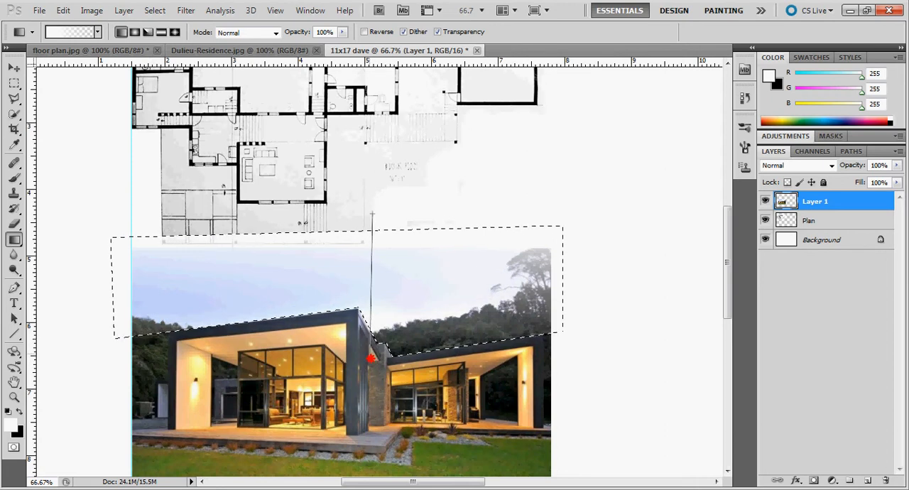
{"action": "left_click_drag", "start_coordinate": [372, 359], "coordinate": [373, 361]}
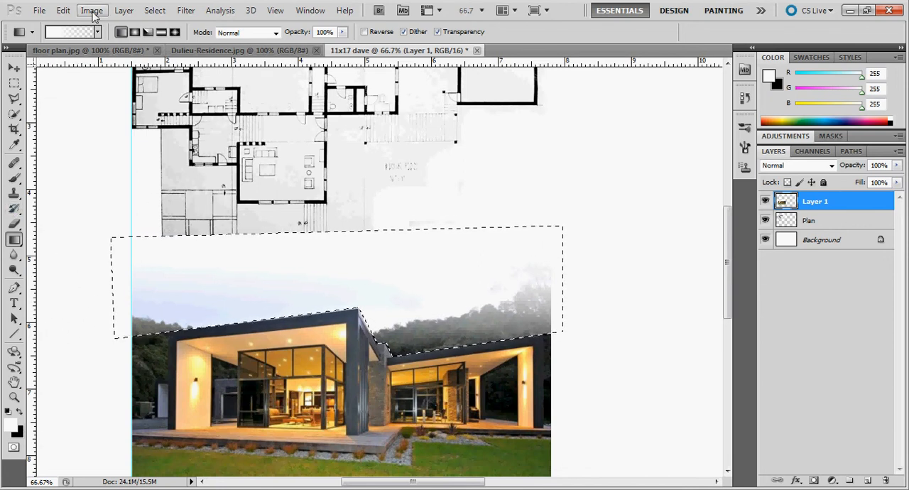
{"action": "left_click", "coordinate": [155, 10]}
{"action": "left_click", "coordinate": [162, 35]}
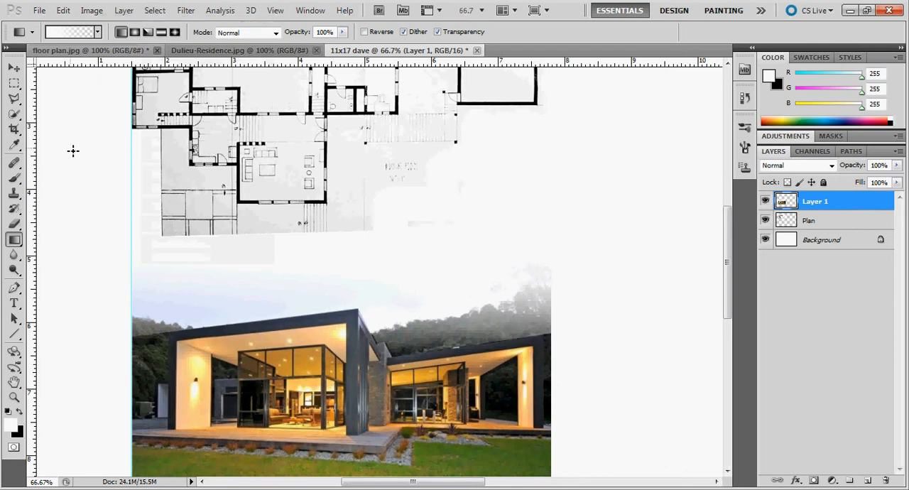
Step: Move the faded house photo down about 0.4 in on the sheet, keeping its left edge on the vertical guide
{"action": "key", "text": "z"}
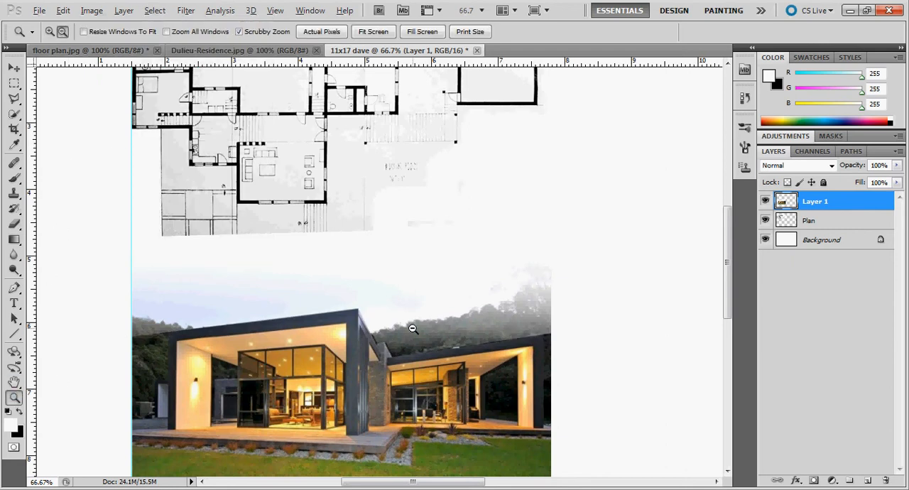
{"action": "left_click", "coordinate": [412, 327], "text": "alt"}
{"action": "left_click", "coordinate": [405, 334], "text": "alt"}
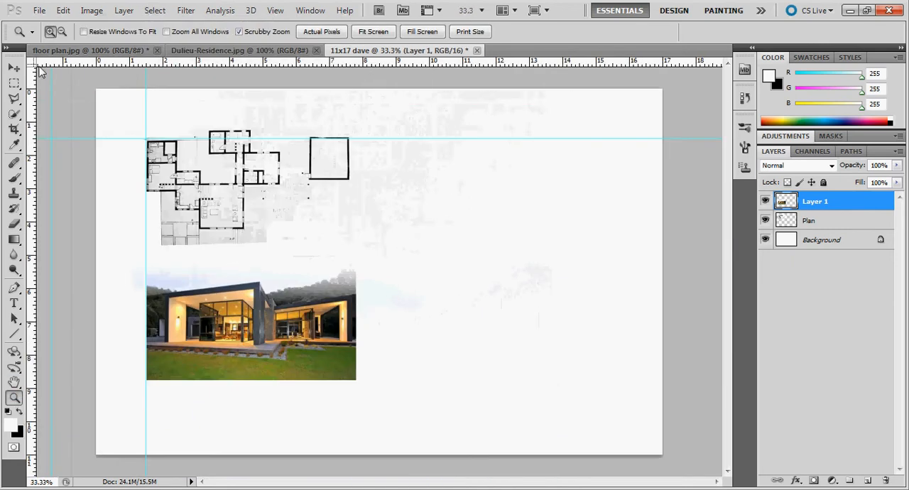
{"action": "key", "text": "v"}
{"action": "left_click_drag", "start_coordinate": [285, 299], "coordinate": [287, 306]}
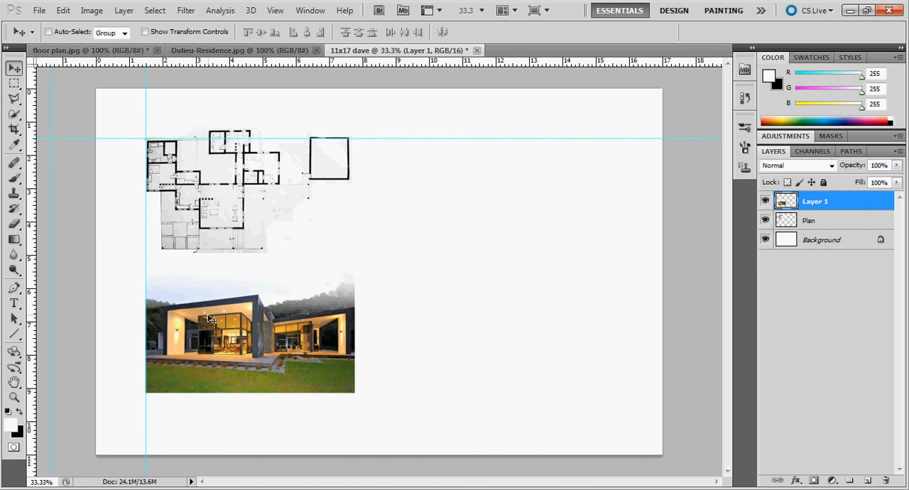
{"action": "mouse_move", "coordinate": [220, 320]}
{"action": "left_mouse_down"}
{"action": "mouse_move", "coordinate": [221, 331]}
{"action": "mouse_move", "coordinate": [220, 321]}
{"action": "left_mouse_up"}
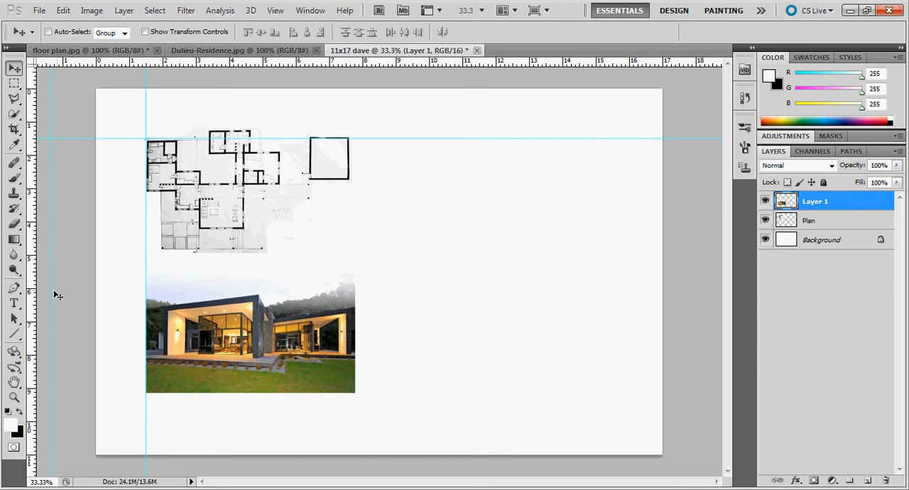
Step: Draw a text box about 4.9 by 2.3 in beside the floor plan and set its colour to #101513, sampled from the photo
{"action": "left_click", "coordinate": [15, 304]}
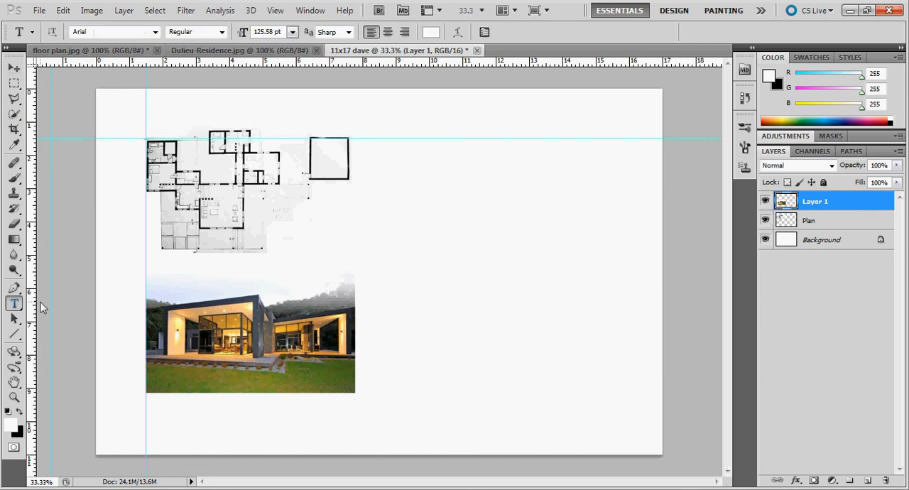
{"action": "left_click_drag", "start_coordinate": [381, 147], "coordinate": [544, 222]}
{"action": "left_click", "coordinate": [12, 425]}
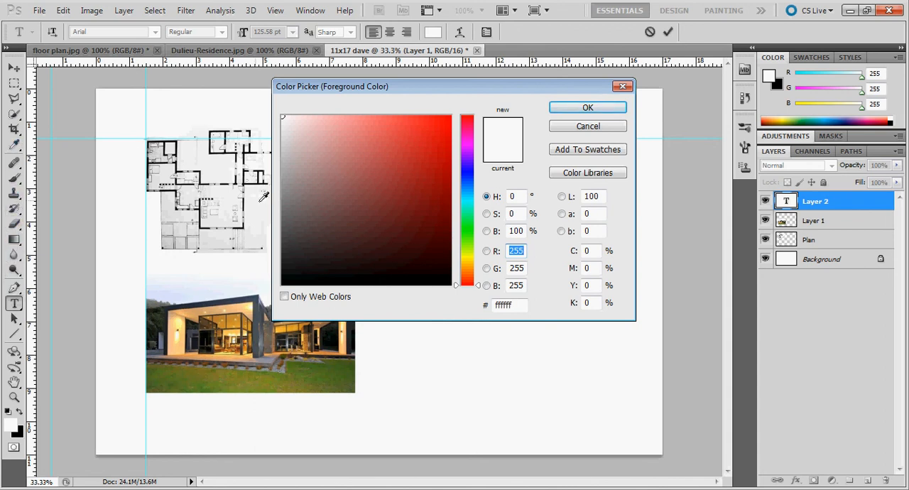
{"action": "left_click", "coordinate": [334, 337]}
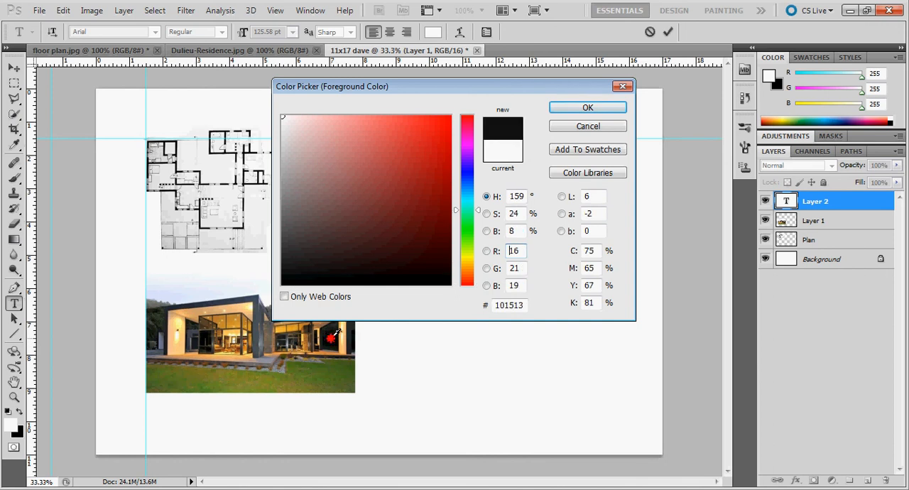
{"action": "left_click", "coordinate": [589, 107]}
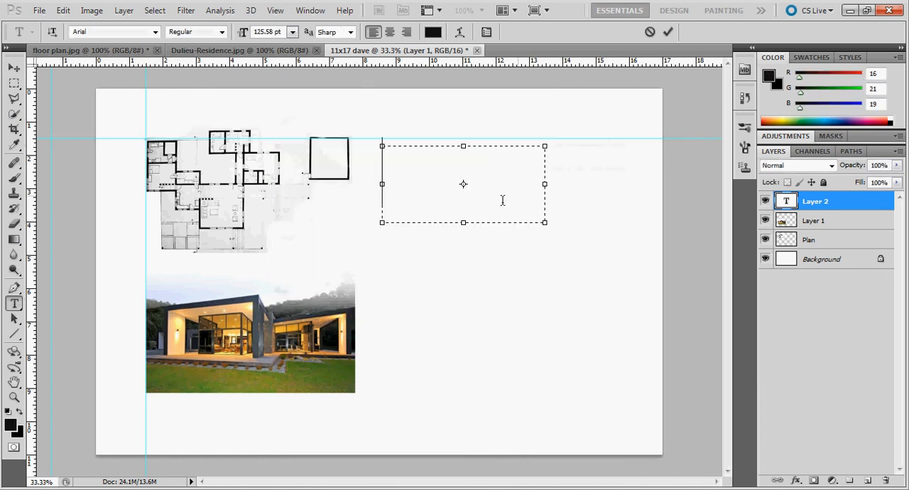
Step: Enter "And then we can start placing text..." in the text box at a font size of 18 pt
{"action": "type", "text": "PL"}
{"action": "type", "text": "d"}
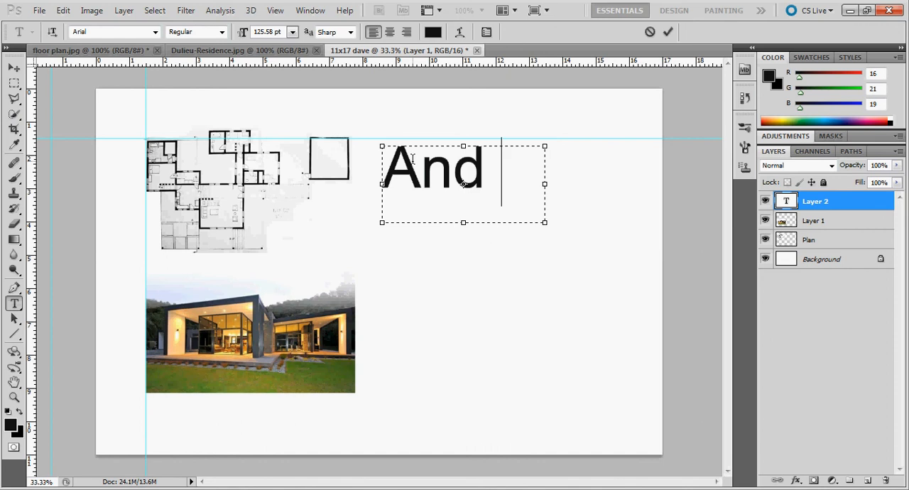
{"action": "left_click_drag", "start_coordinate": [511, 175], "coordinate": [382, 169]}
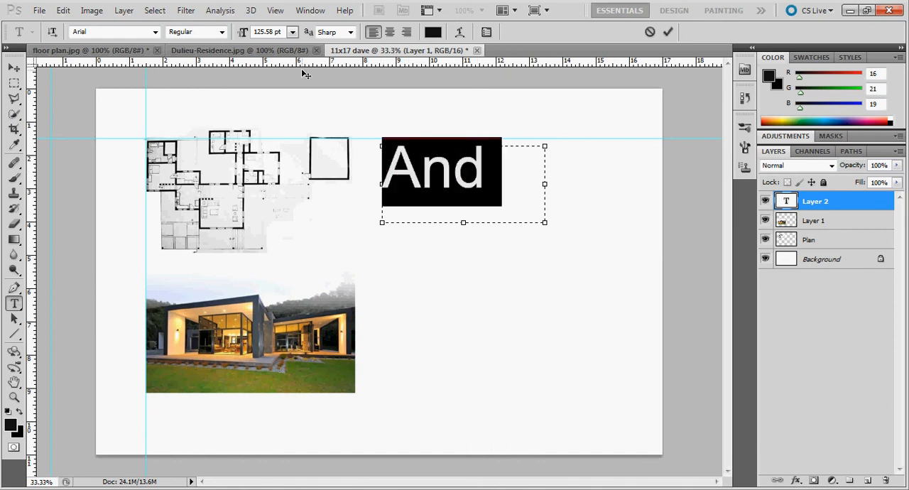
{"action": "left_click", "coordinate": [293, 33]}
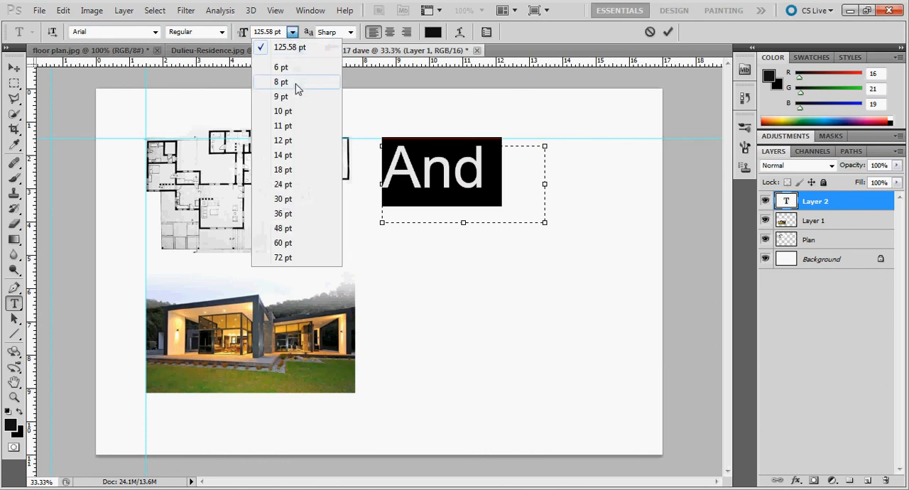
{"action": "left_click", "coordinate": [305, 170]}
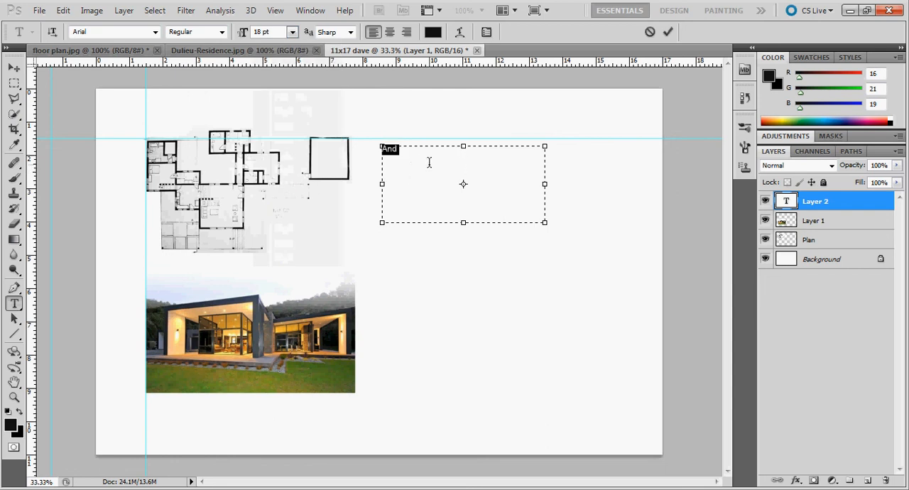
{"action": "left_click", "coordinate": [423, 156]}
{"action": "type", "text": "then"}
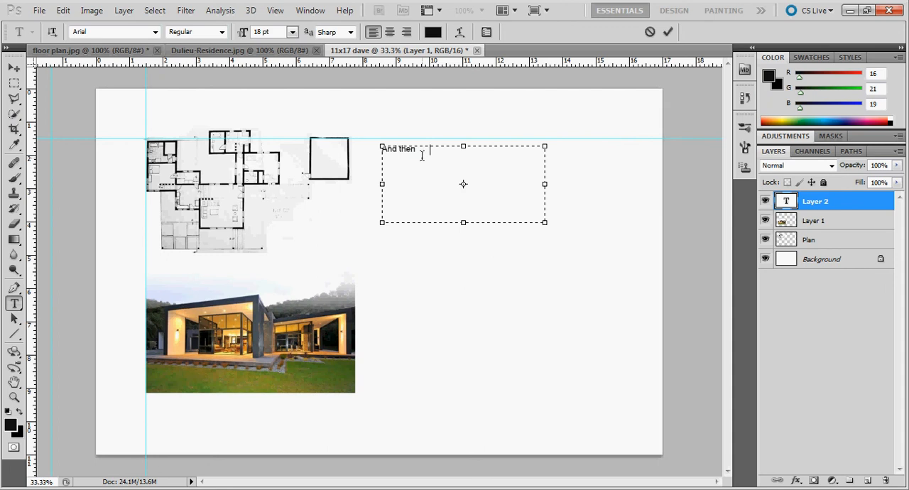
{"action": "type", "text": " we can start placing text..."}
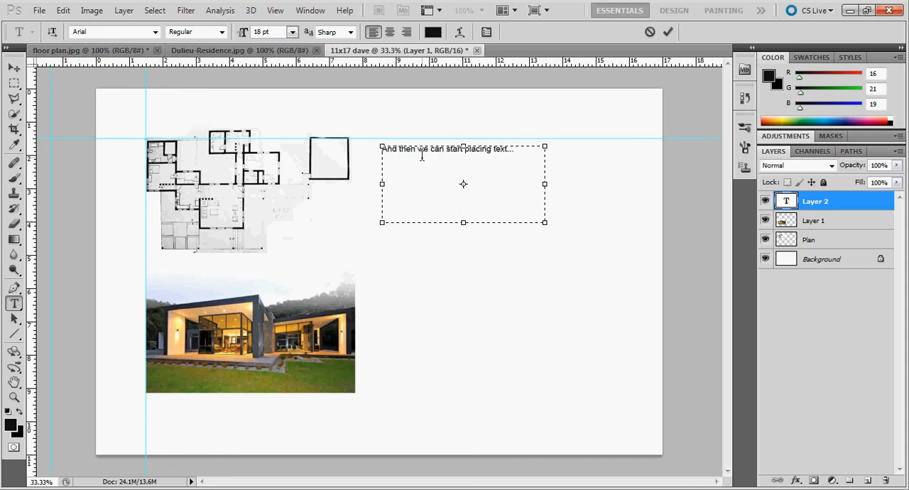
Step: Move the text line between the floor plan and the house photo, with its left edge on the vertical guide
{"action": "left_click", "coordinate": [13, 68]}
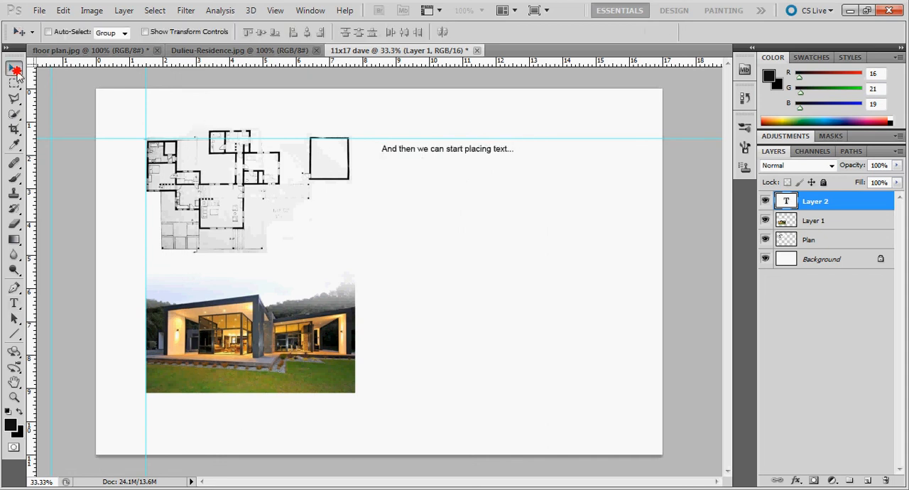
{"action": "left_click_drag", "start_coordinate": [386, 150], "coordinate": [164, 264]}
{"action": "left_click_drag", "start_coordinate": [839, 206], "coordinate": [833, 245]}
{"action": "left_click_drag", "start_coordinate": [827, 199], "coordinate": [828, 199]}
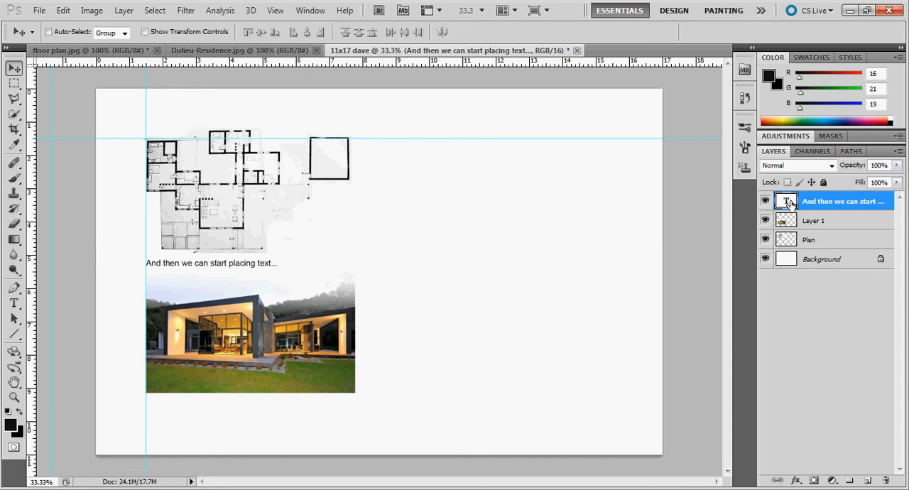
Step: Open the text line above the house photo for editing, and close it again
{"action": "left_click", "coordinate": [14, 303]}
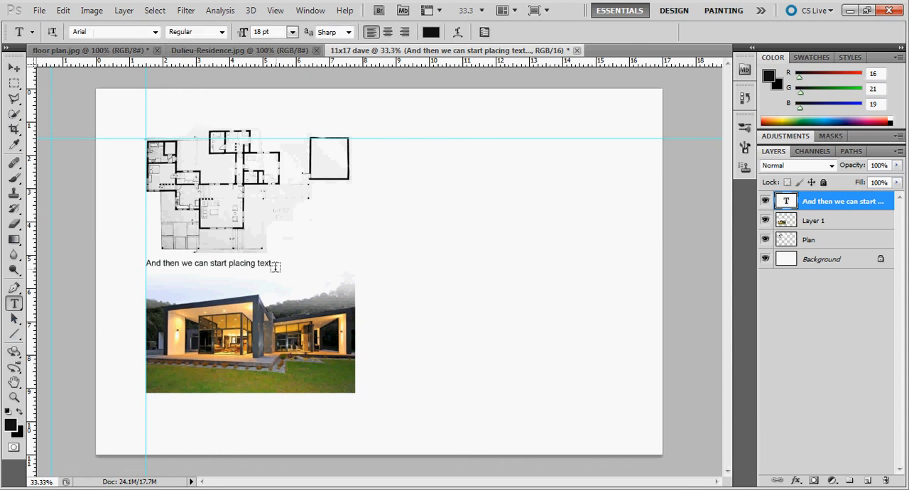
{"action": "left_click", "coordinate": [267, 263]}
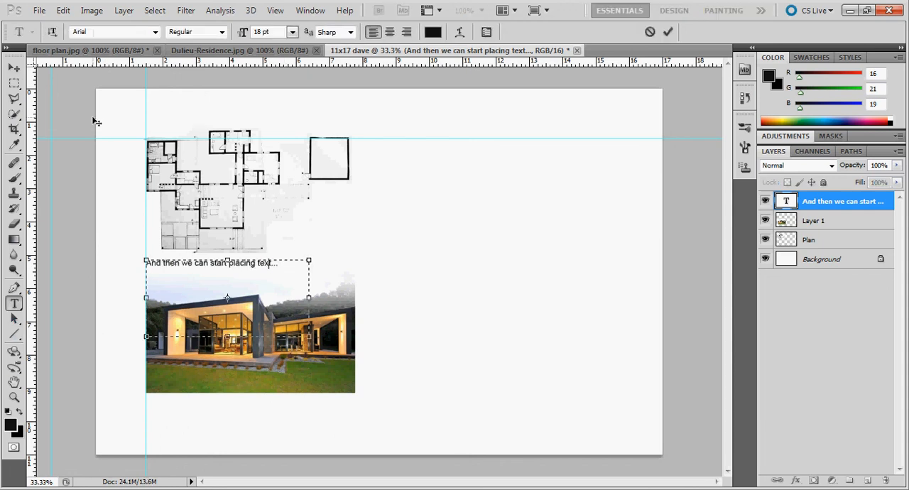
{"action": "left_click", "coordinate": [13, 67]}
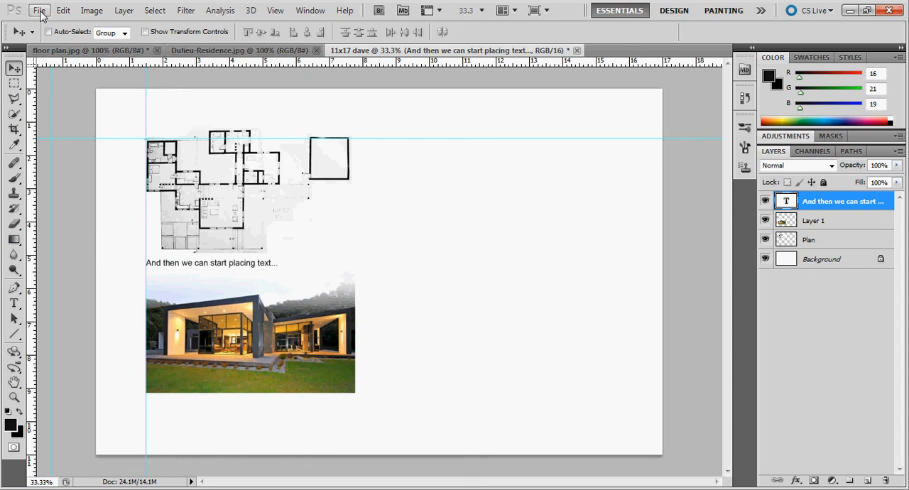
Step: Save the sheet with its layers as a Photoshop PSD on the Desktop under its existing name, with Maximize Compatibility on
{"action": "left_click", "coordinate": [40, 11]}
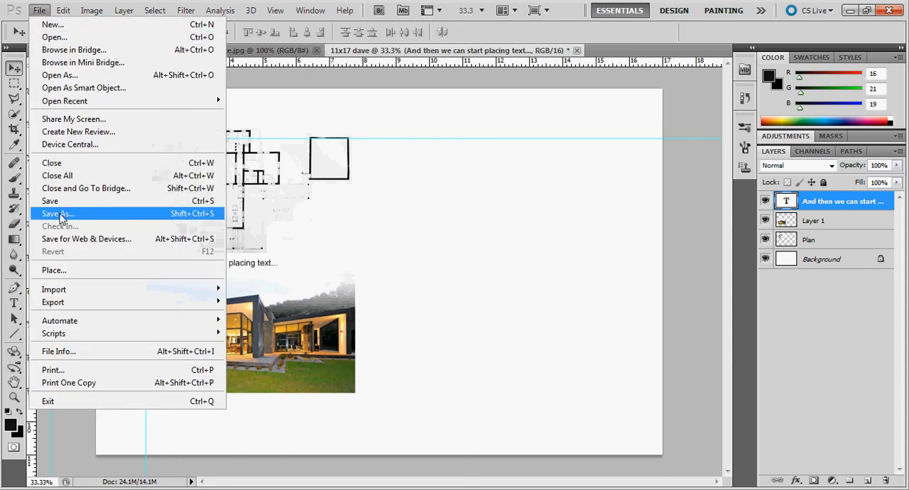
{"action": "left_click", "coordinate": [62, 215]}
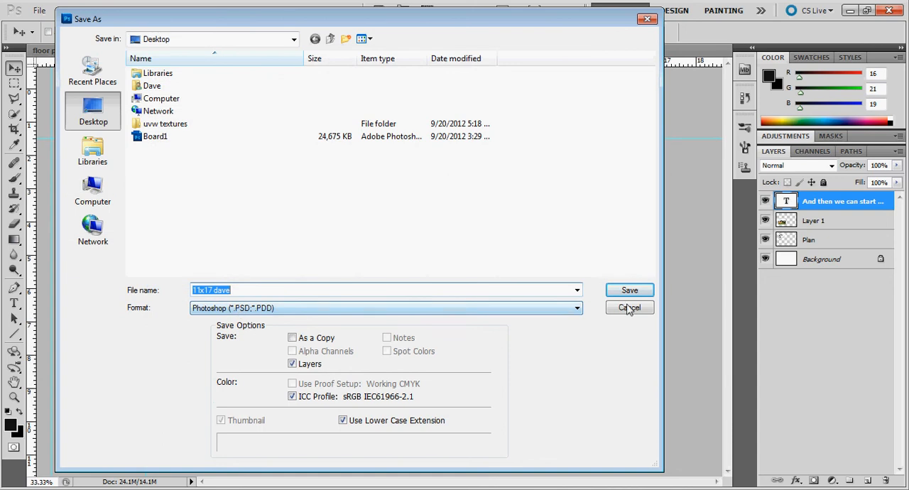
{"action": "left_click", "coordinate": [629, 289]}
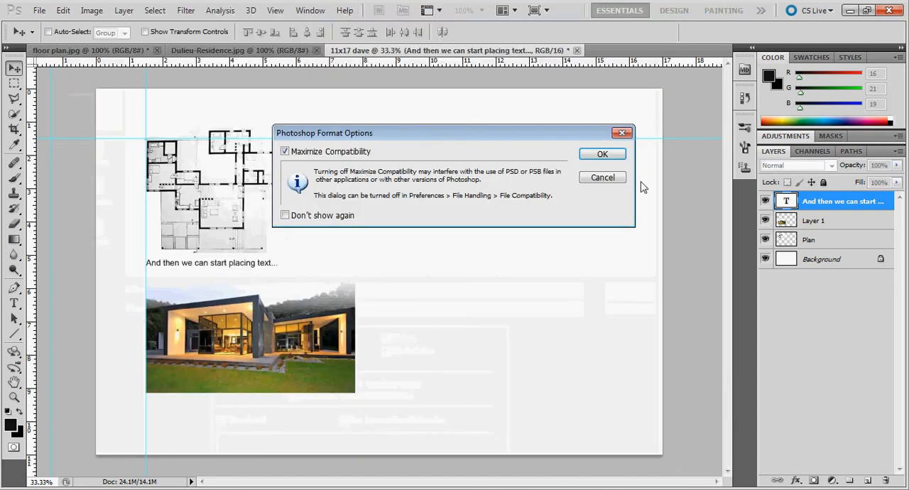
{"action": "left_click", "coordinate": [622, 154]}
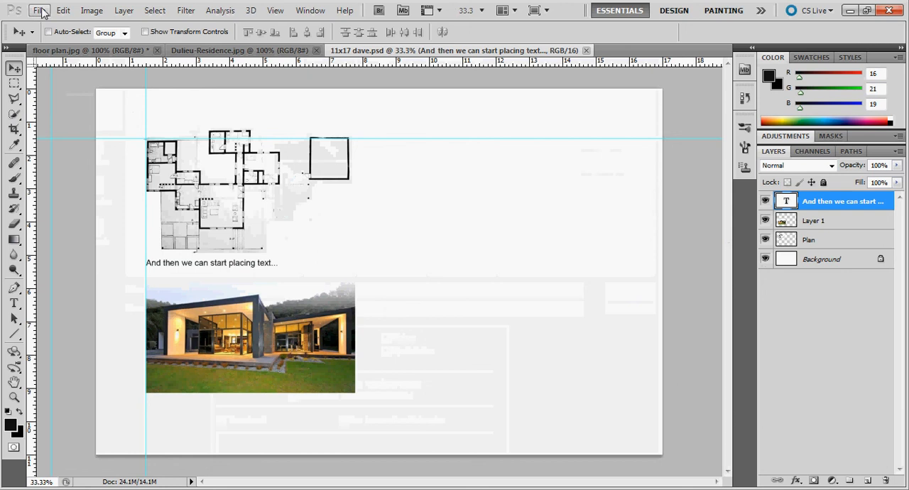
Step: Save a JPEG copy of the sheet to the Desktop under the same file name, accepting the export options
{"action": "left_click", "coordinate": [40, 12]}
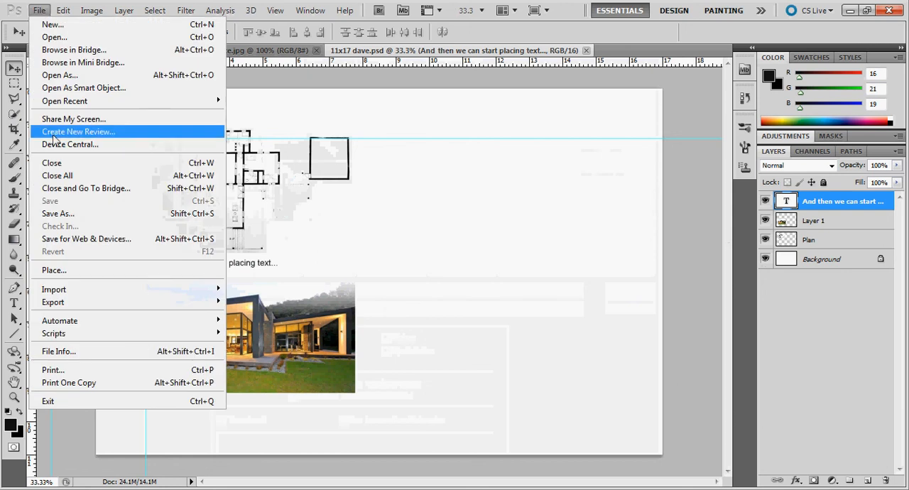
{"action": "left_click", "coordinate": [71, 211]}
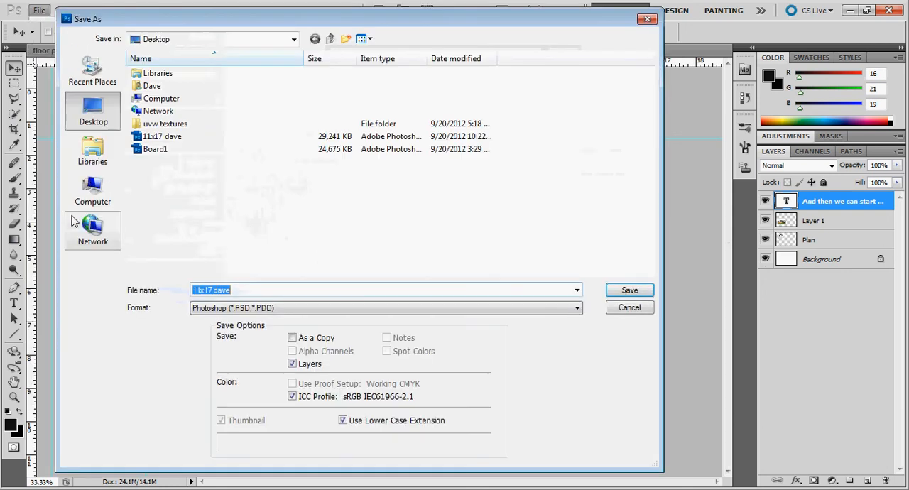
{"action": "left_click", "coordinate": [285, 308]}
{"action": "left_click", "coordinate": [234, 363]}
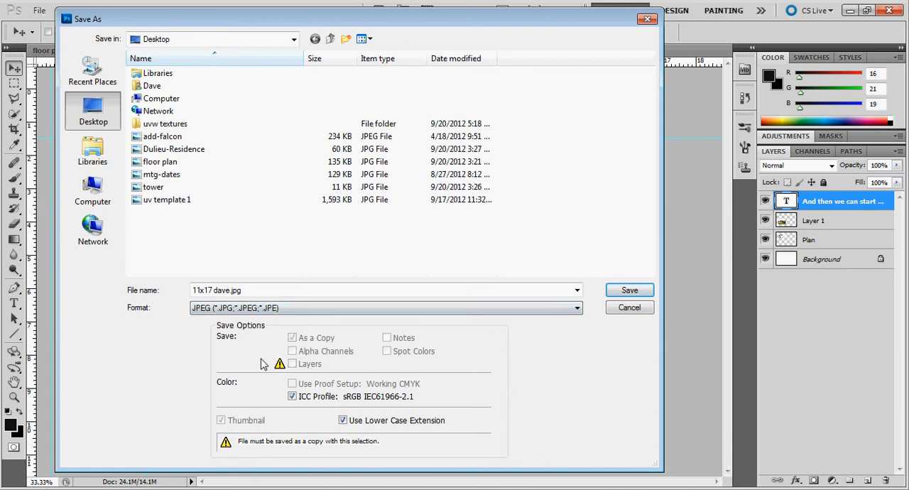
{"action": "left_click", "coordinate": [630, 290]}
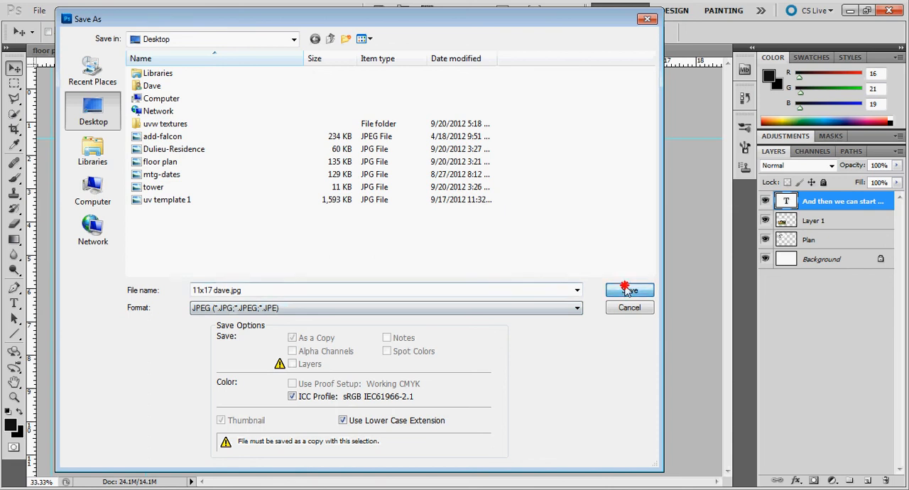
{"action": "left_click", "coordinate": [520, 182]}
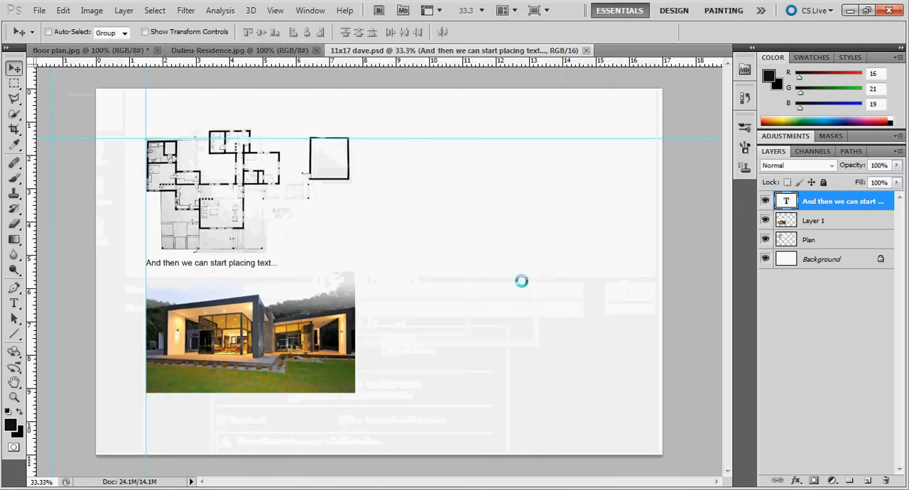